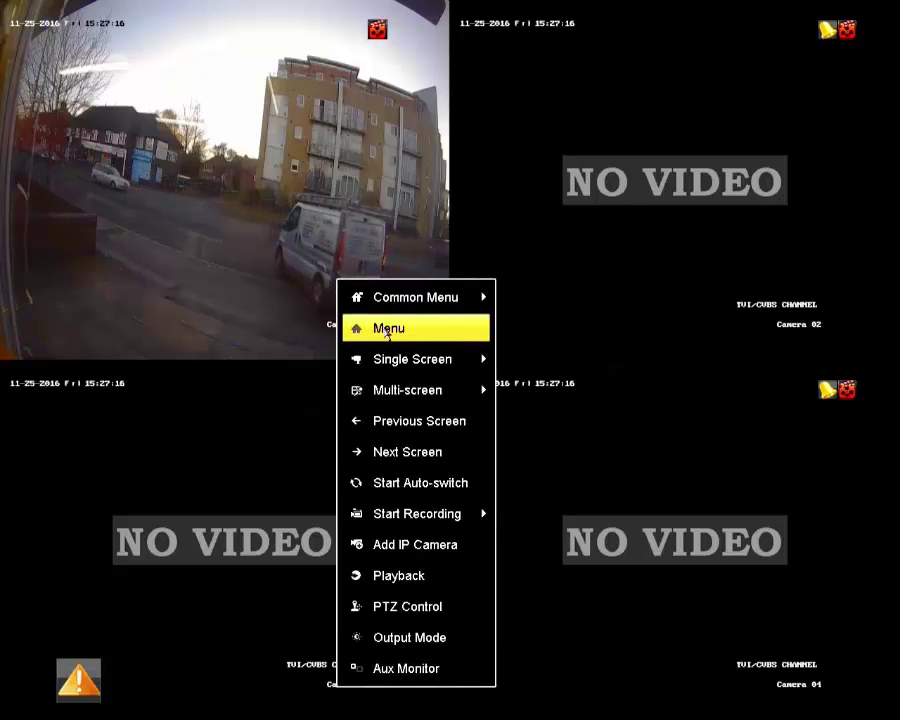
Step: Select the camera 1 live view and bring up its right-click shortcut menu
left_click(355, 250)
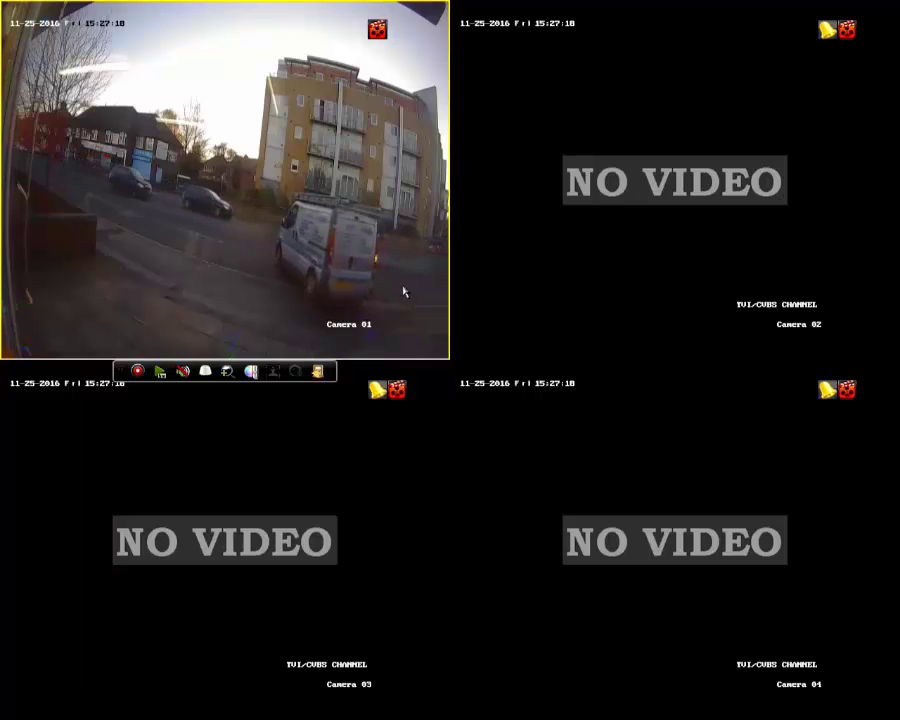
right_click(428, 257)
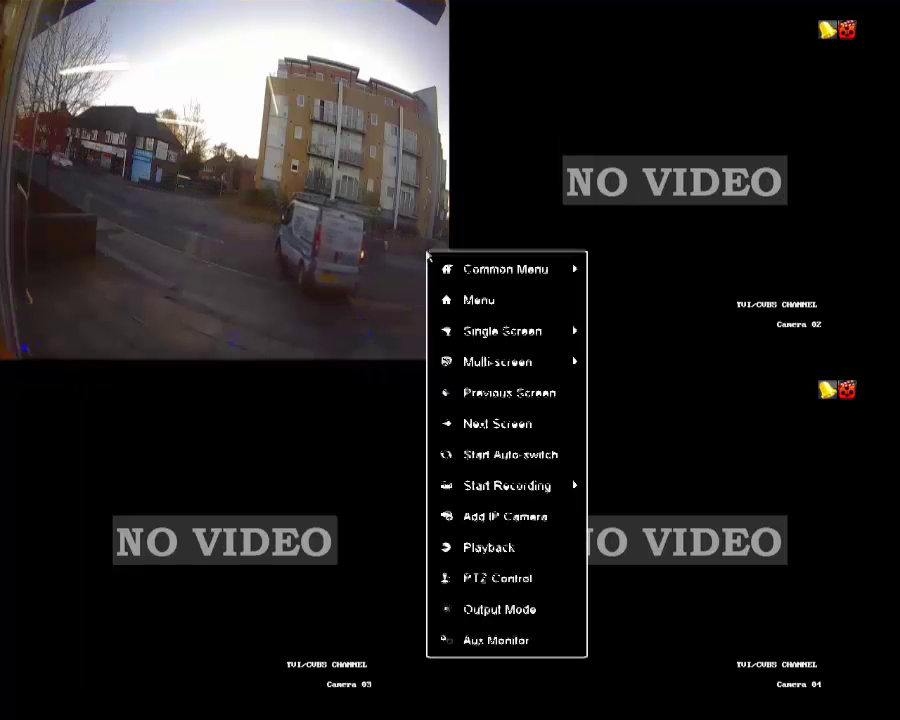
Step: Log in as admin with the on-screen keyboard password and open Camera Management's Signal Input Status
left_click(482, 301)
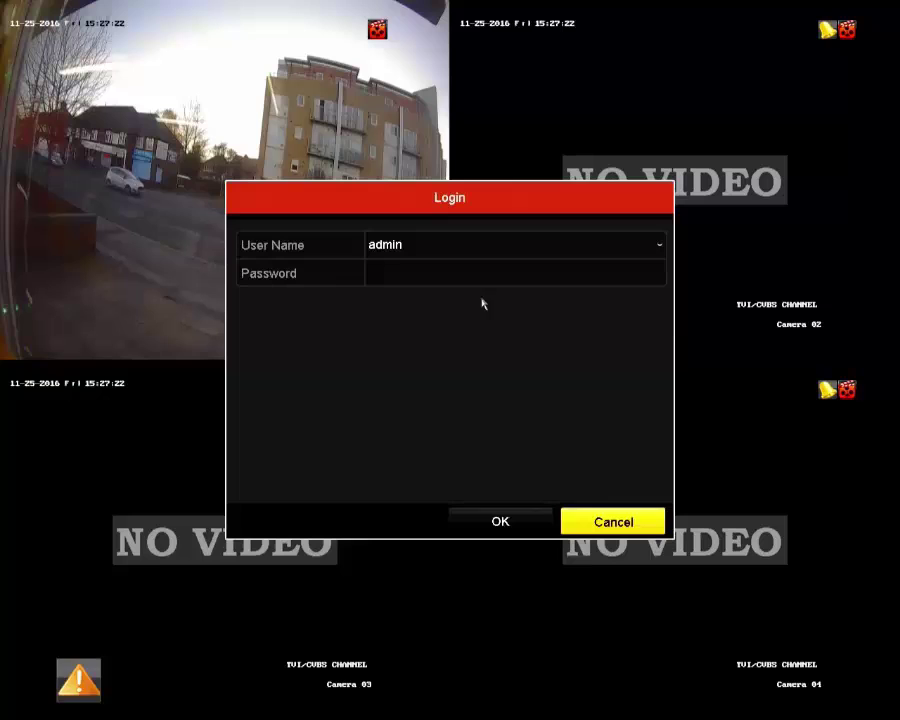
left_click(430, 275)
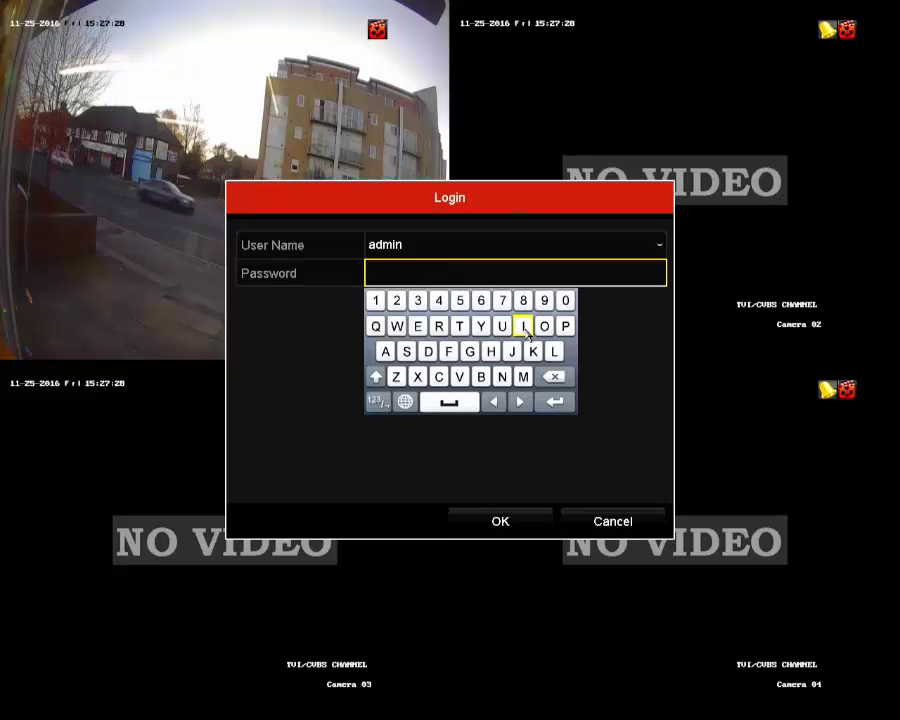
left_click(527, 333)
left_click(502, 377)
left_click(418, 326)
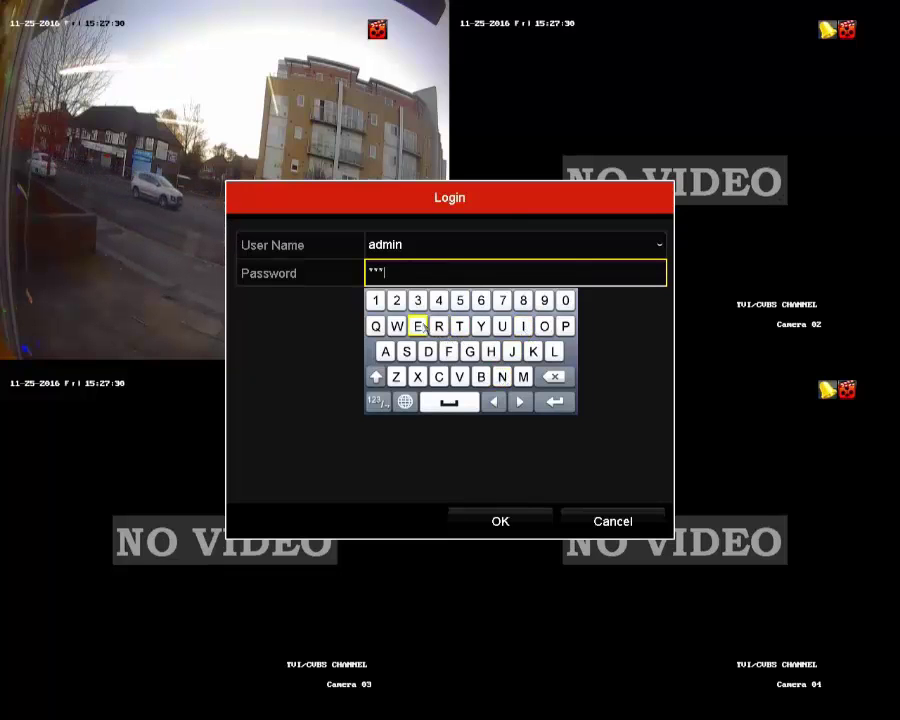
left_click(375, 300)
left_click(397, 300)
left_click(418, 301)
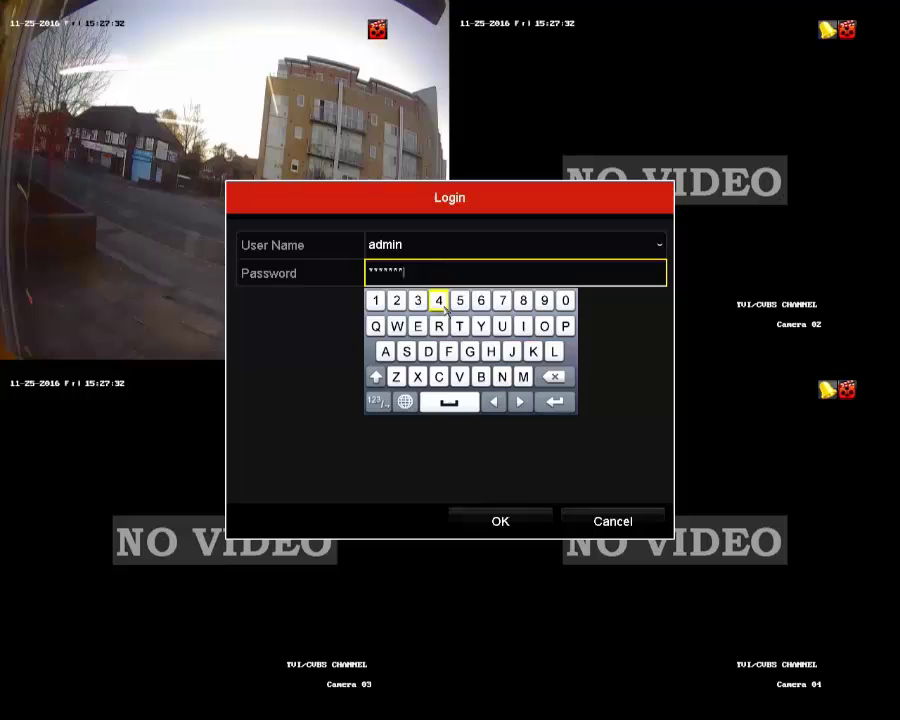
left_click(491, 531)
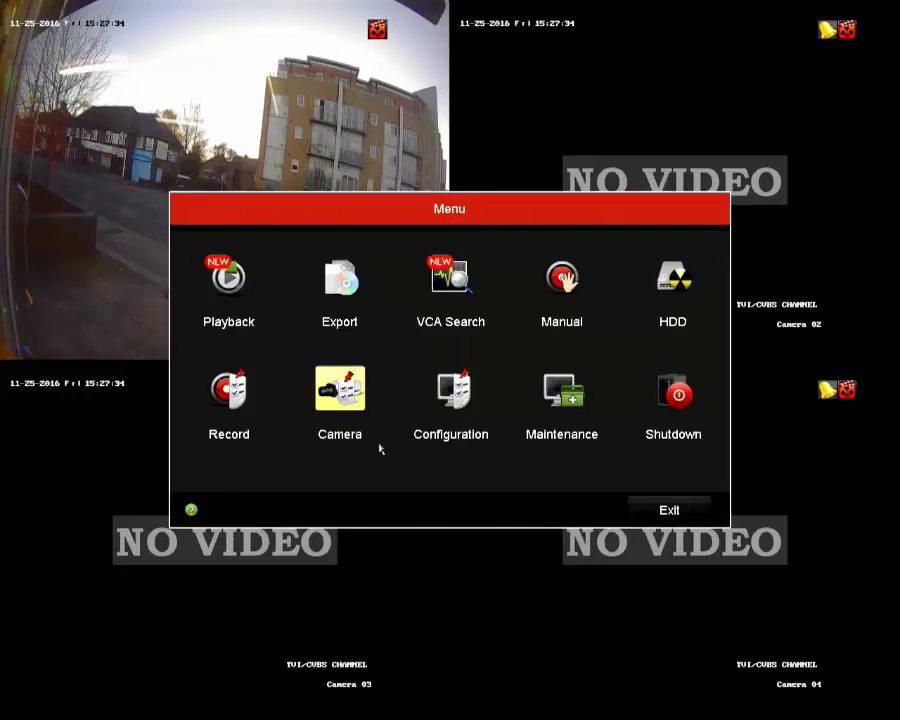
left_click(349, 398)
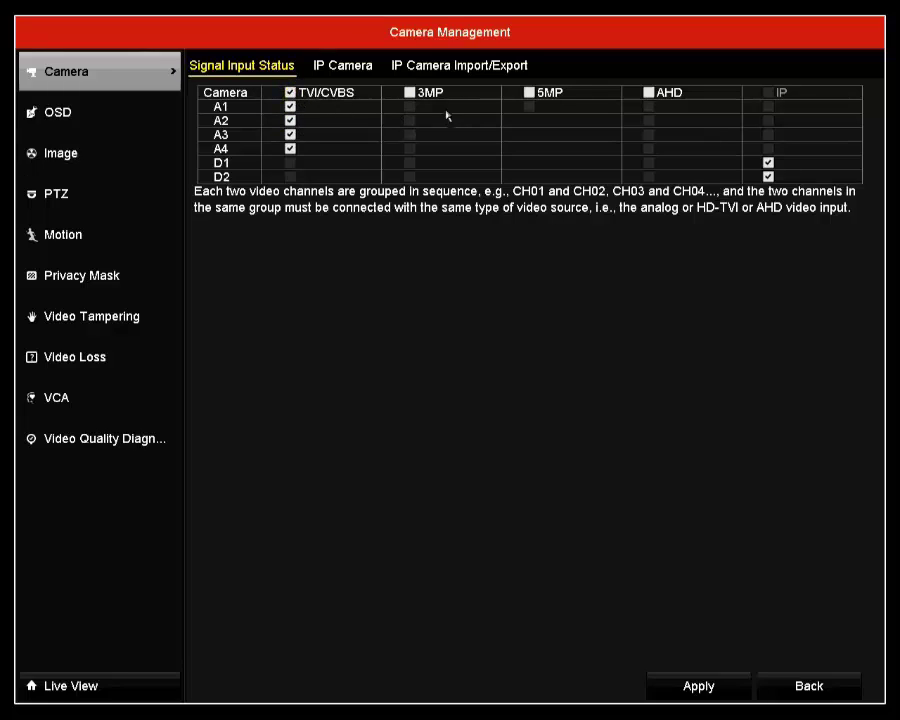
left_click(409, 93)
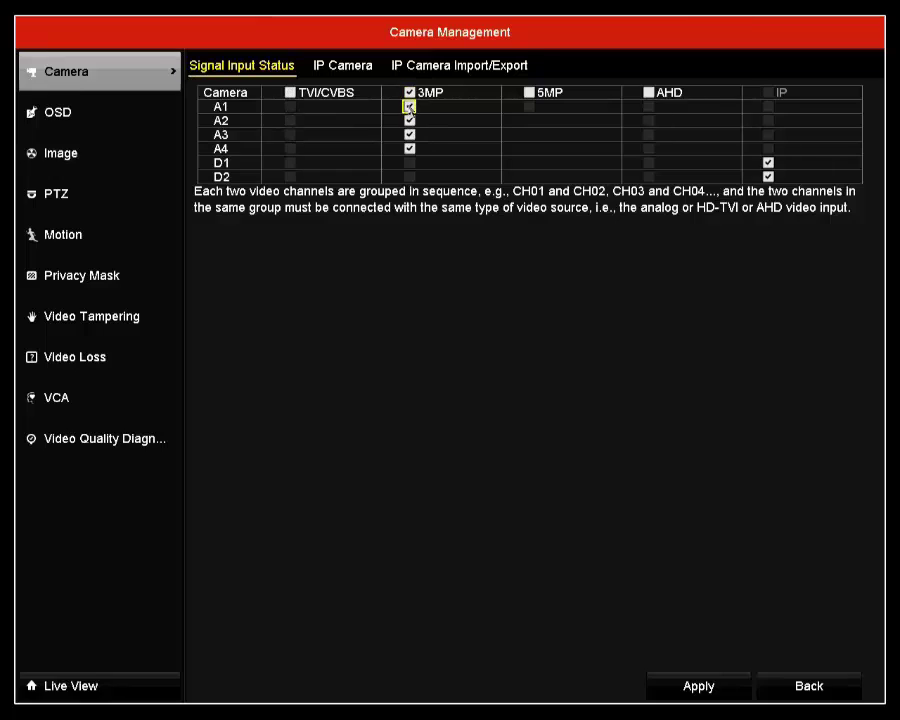
left_click(529, 93)
left_click(410, 121)
left_click(647, 93)
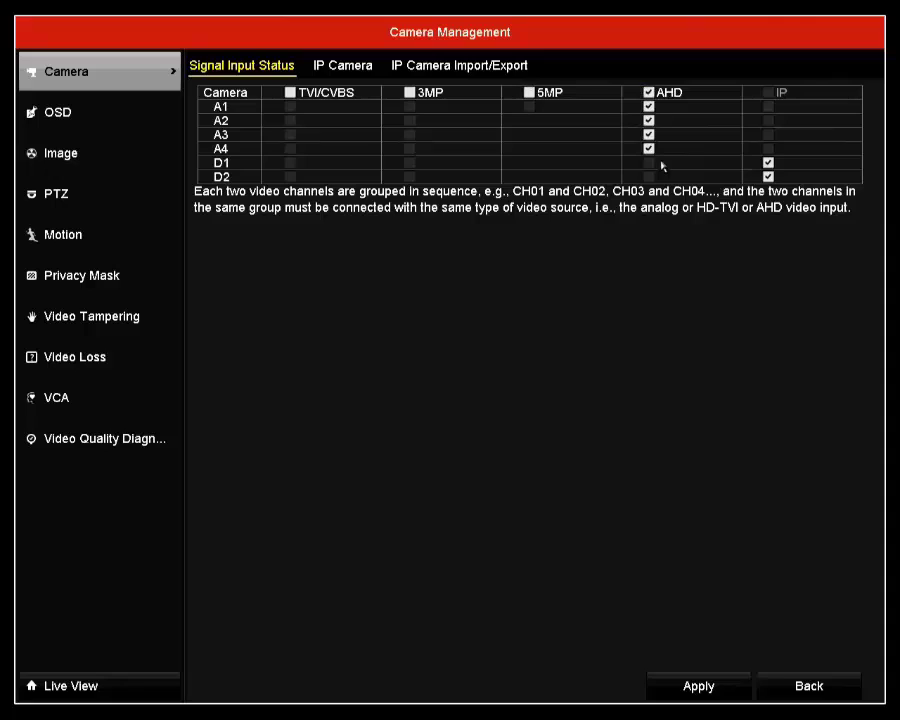
left_click(290, 93)
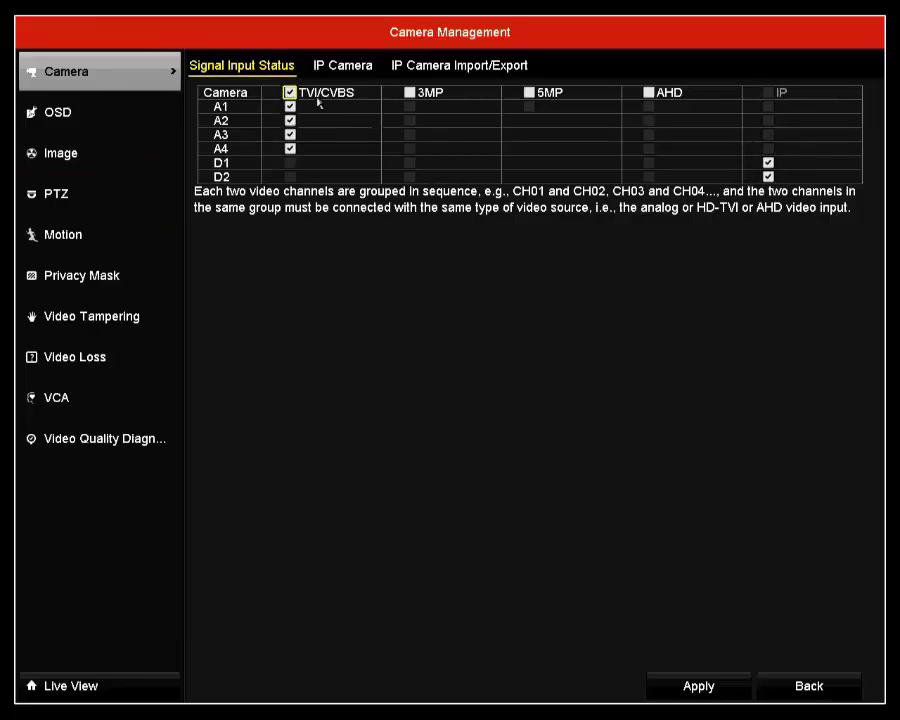
Step: In Camera 01's OSD settings, toggle Display Name off and back on, keeping the 32x32 font
left_click(141, 117)
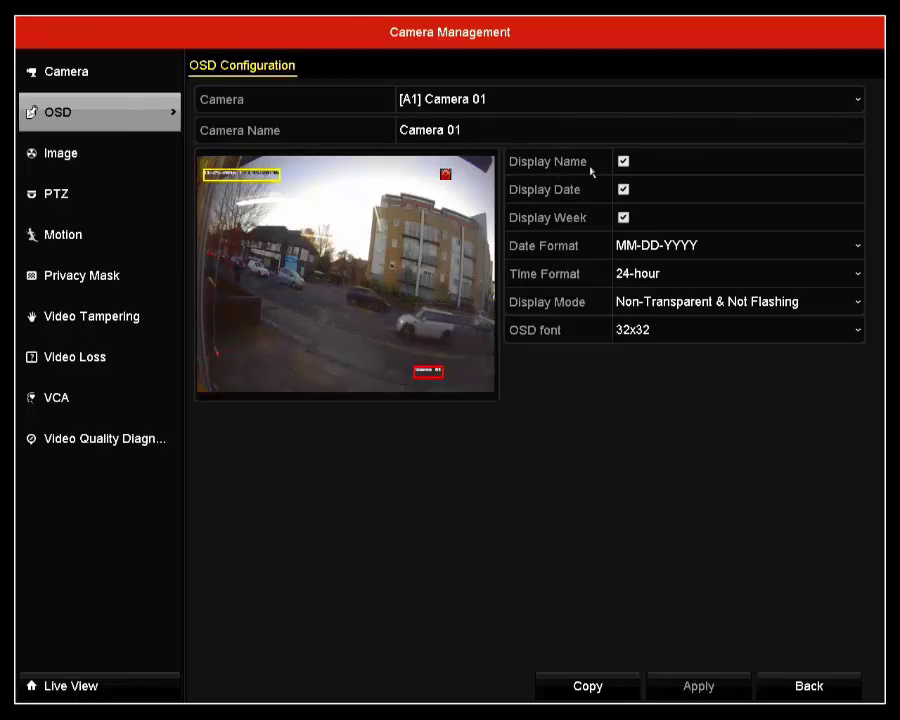
left_click(623, 162)
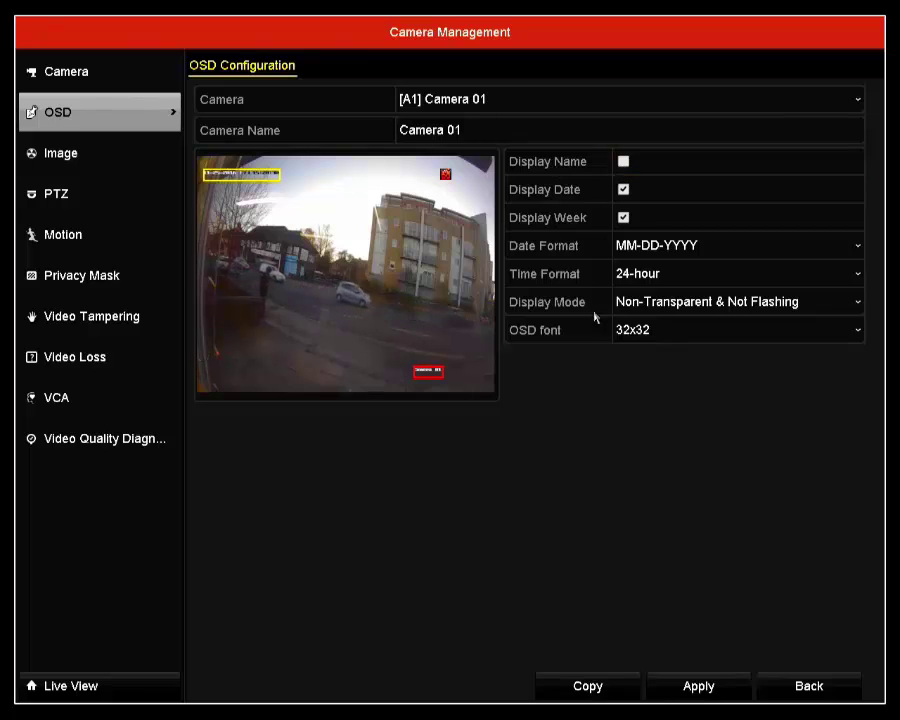
left_click(677, 684)
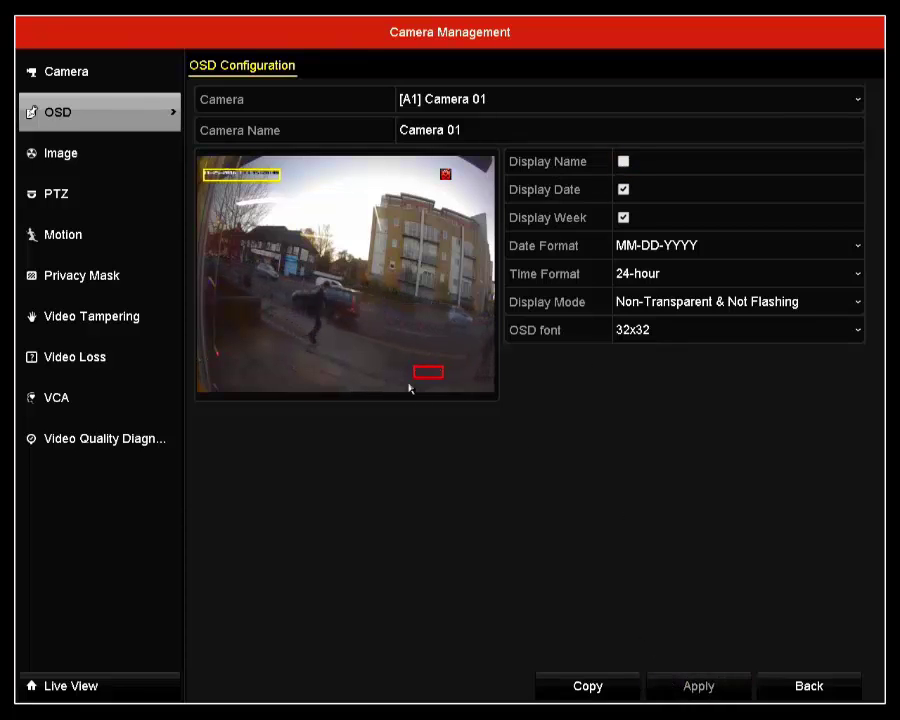
left_click(623, 162)
left_click(698, 686)
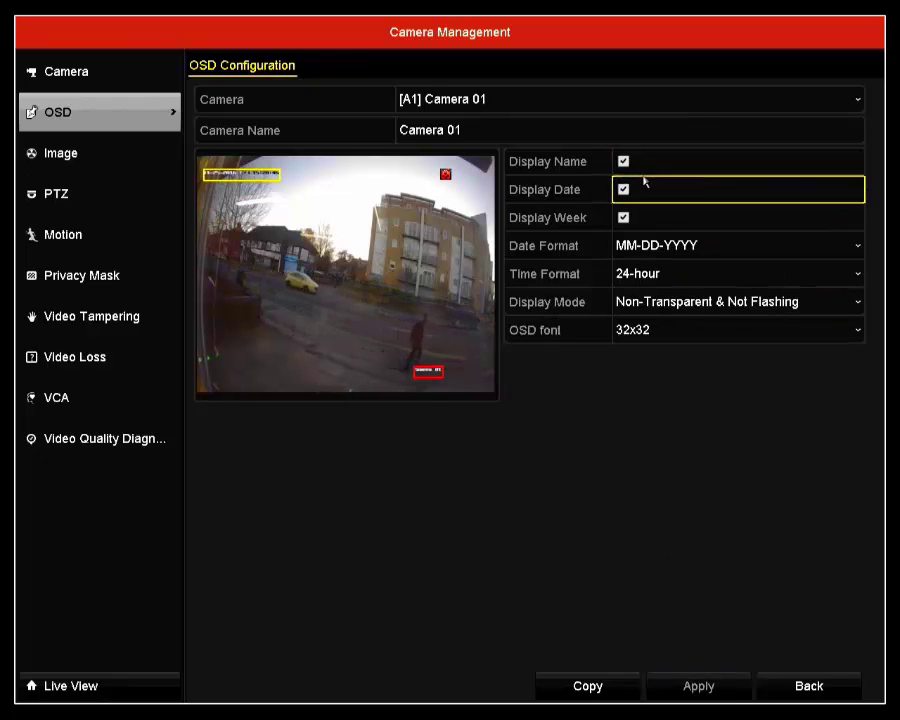
left_click(659, 331)
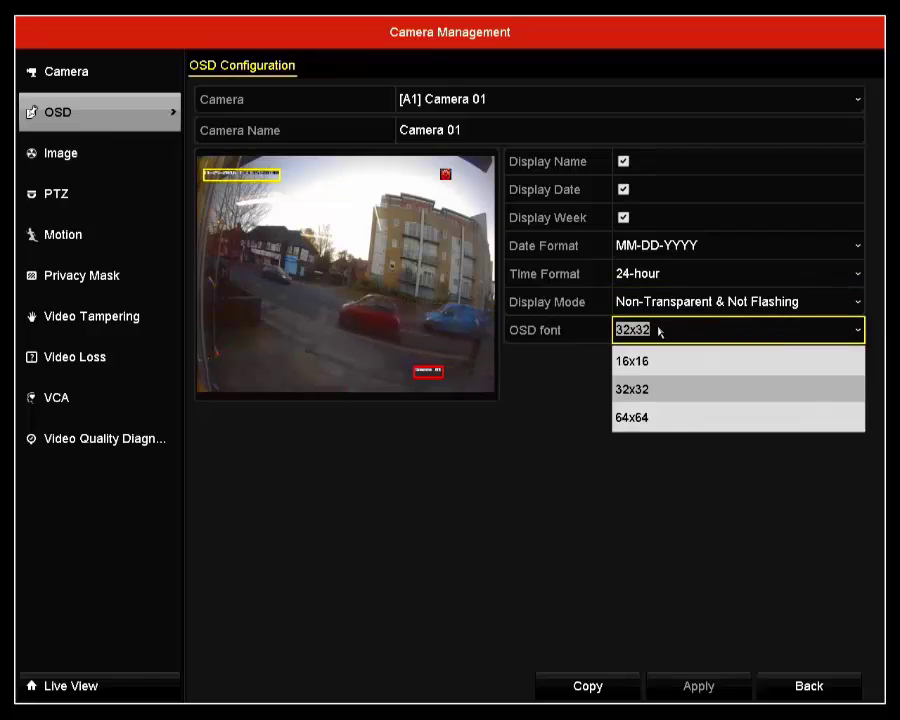
left_click(636, 381)
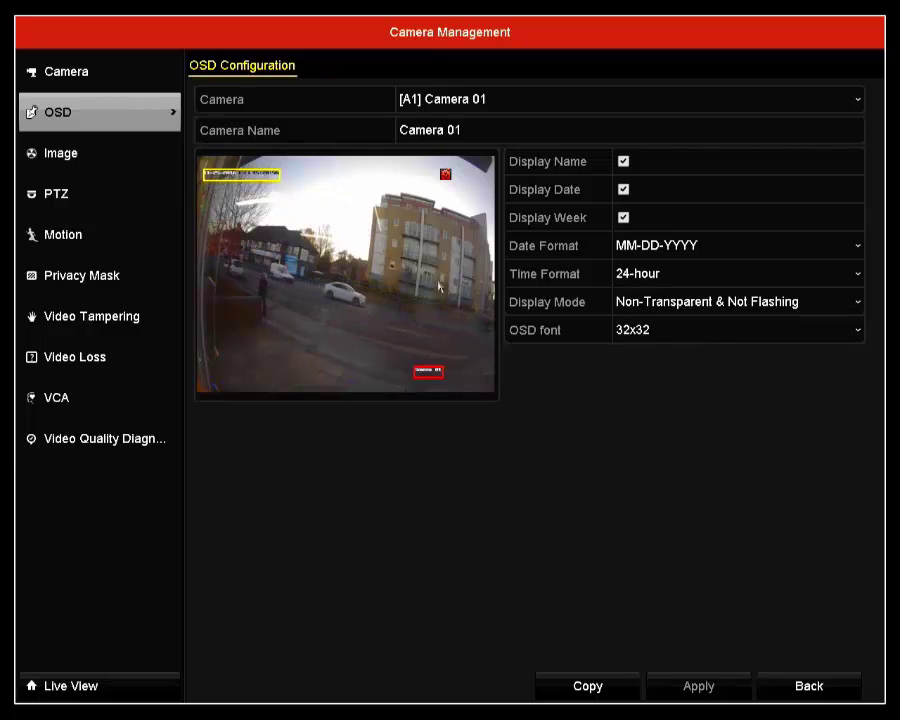
Step: Switch the OSD date format to DD-MM-YYYY, keeping Non-Transparent & Not Flashing display mode
left_click(654, 253)
left_click(668, 329)
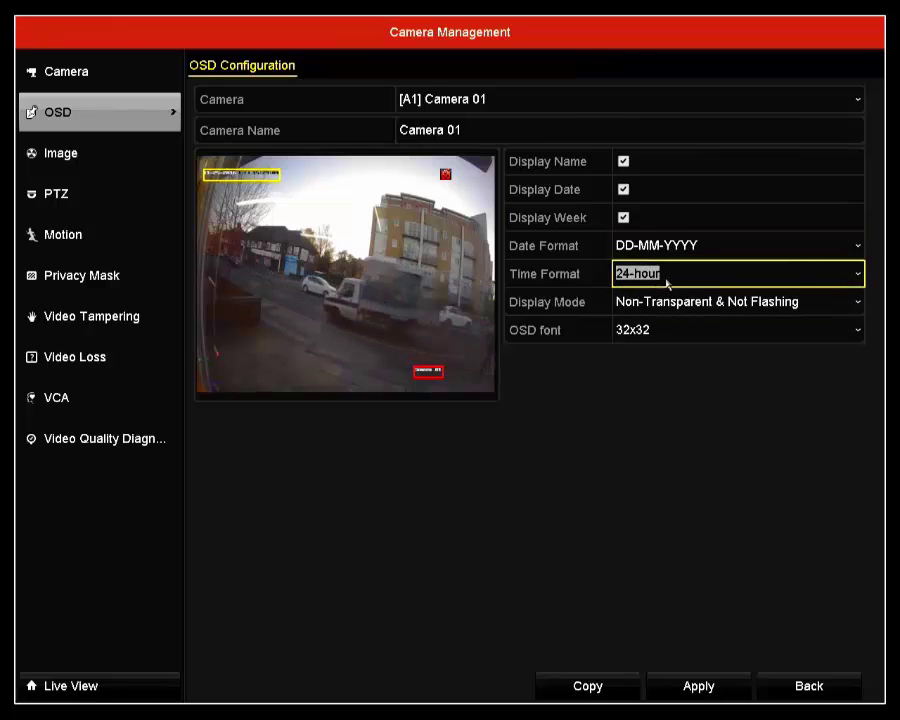
left_click(734, 312)
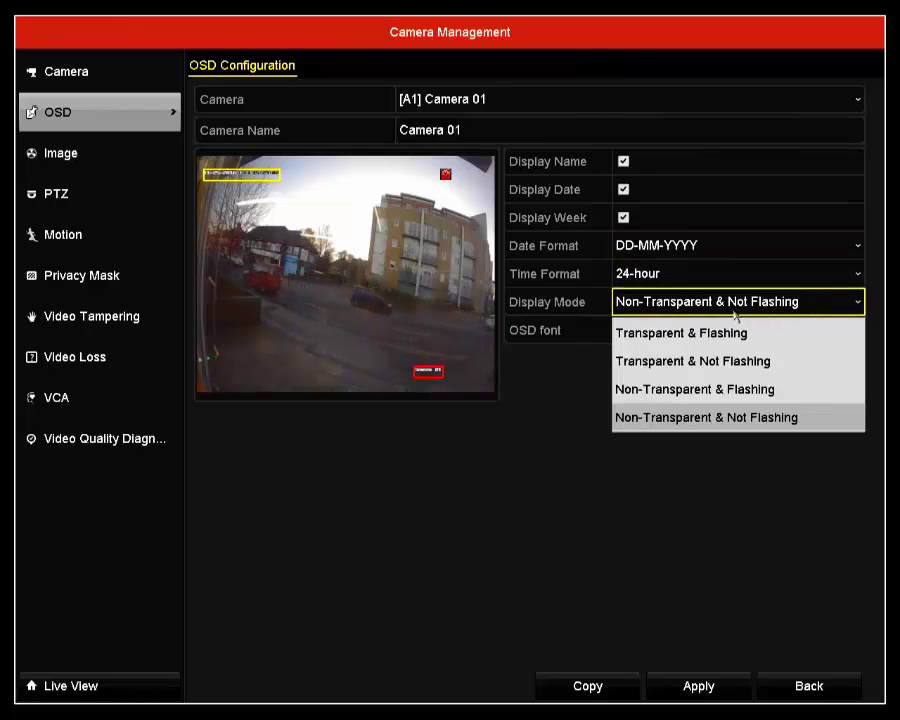
left_click(722, 420)
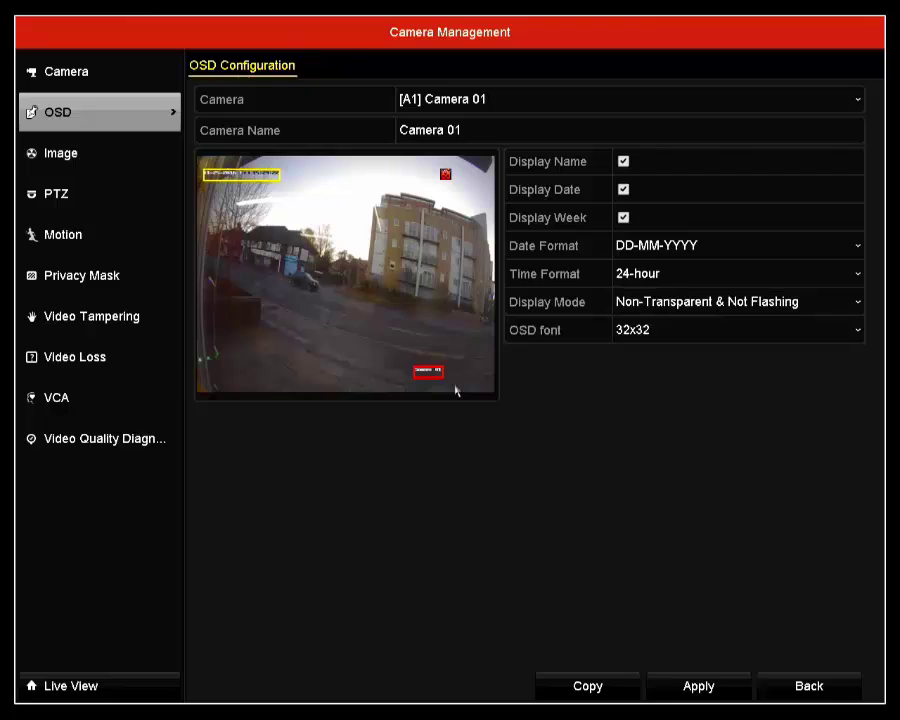
Step: Try and apply a 64x64 OSD font, then set and apply it back at 32x32
left_click(651, 343)
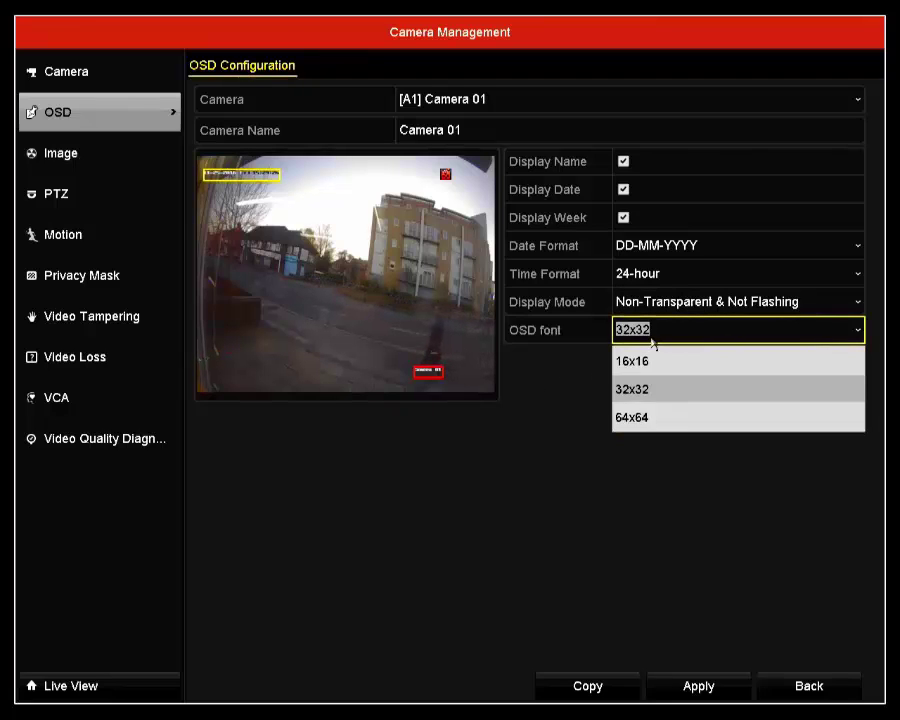
left_click(643, 416)
left_click(698, 685)
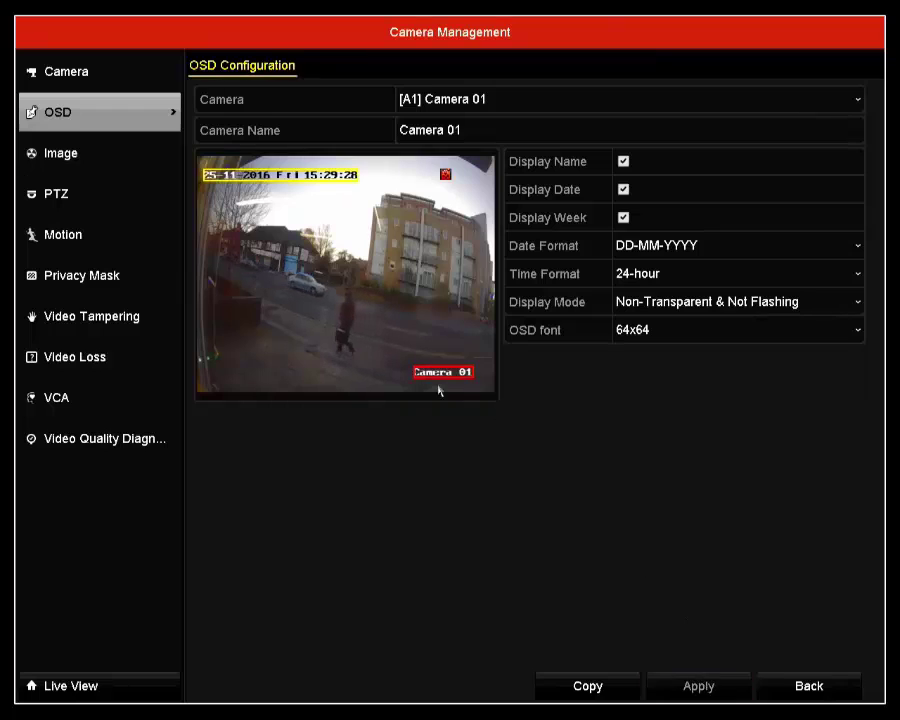
left_click(672, 328)
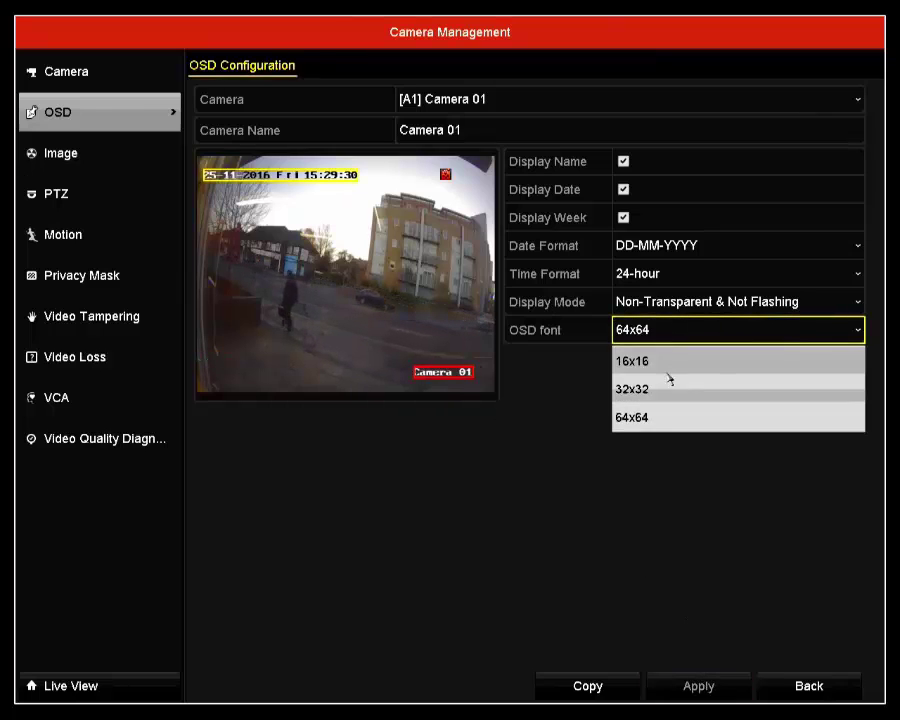
left_click(668, 392)
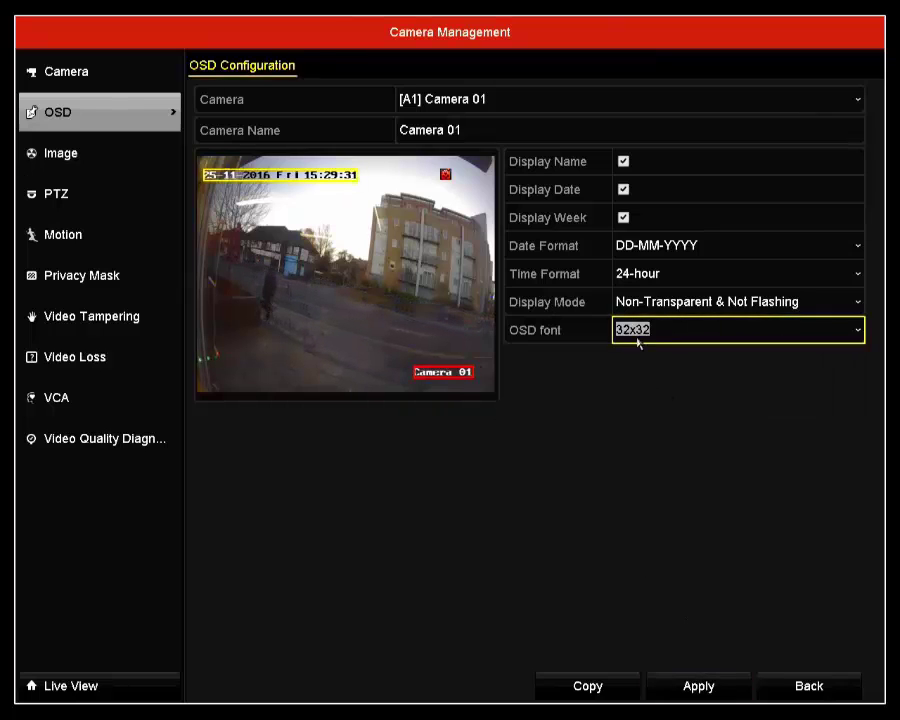
left_click(692, 685)
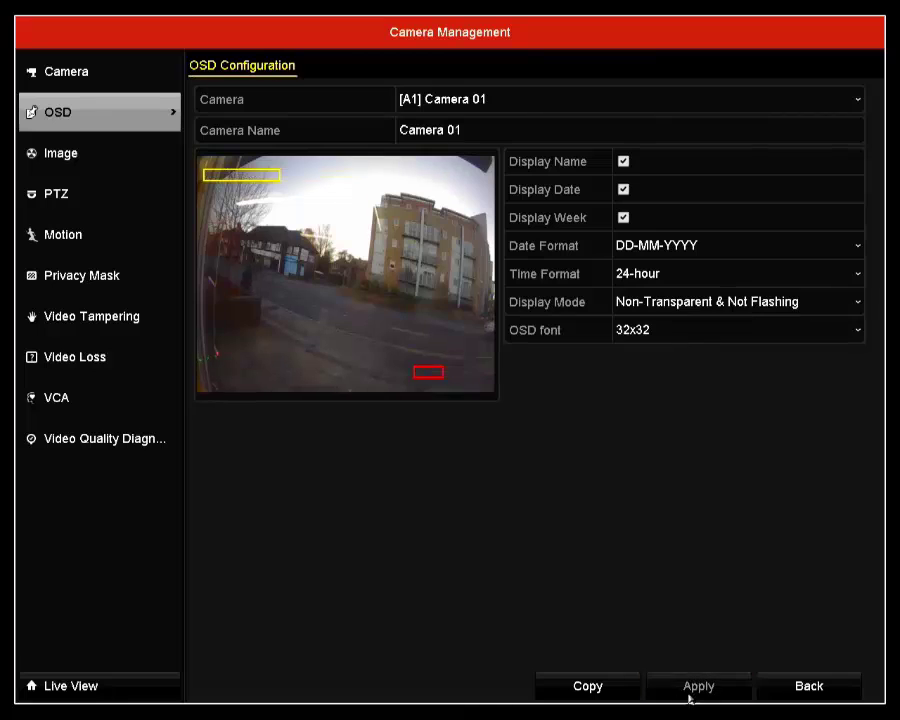
left_click(108, 156)
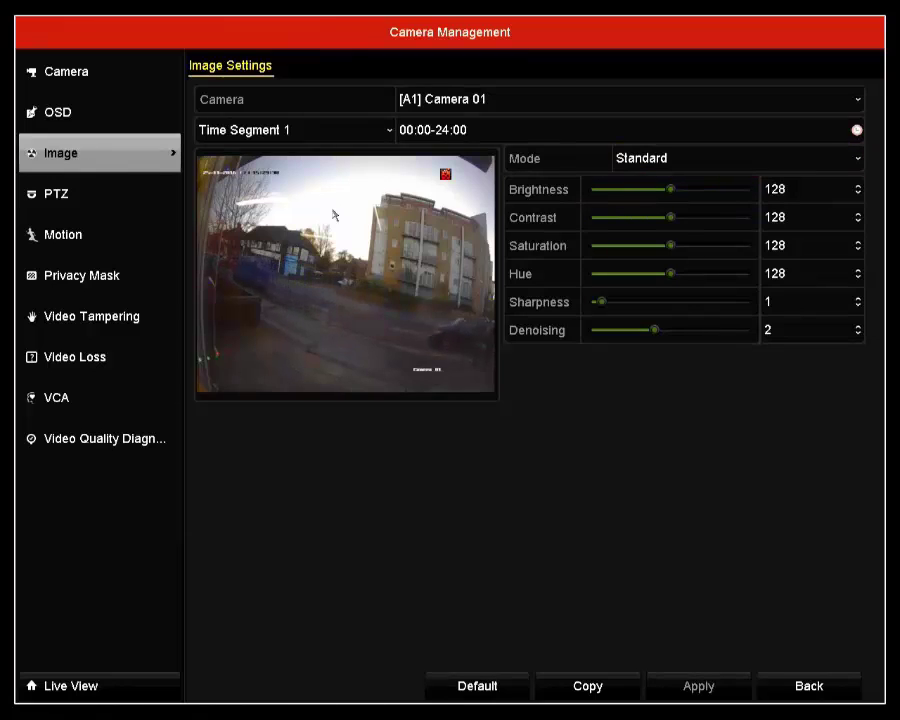
Step: Cycle Camera 01's image mode through Indoor and Dim Light, ending on Outdoor
left_click(707, 161)
left_click(669, 219)
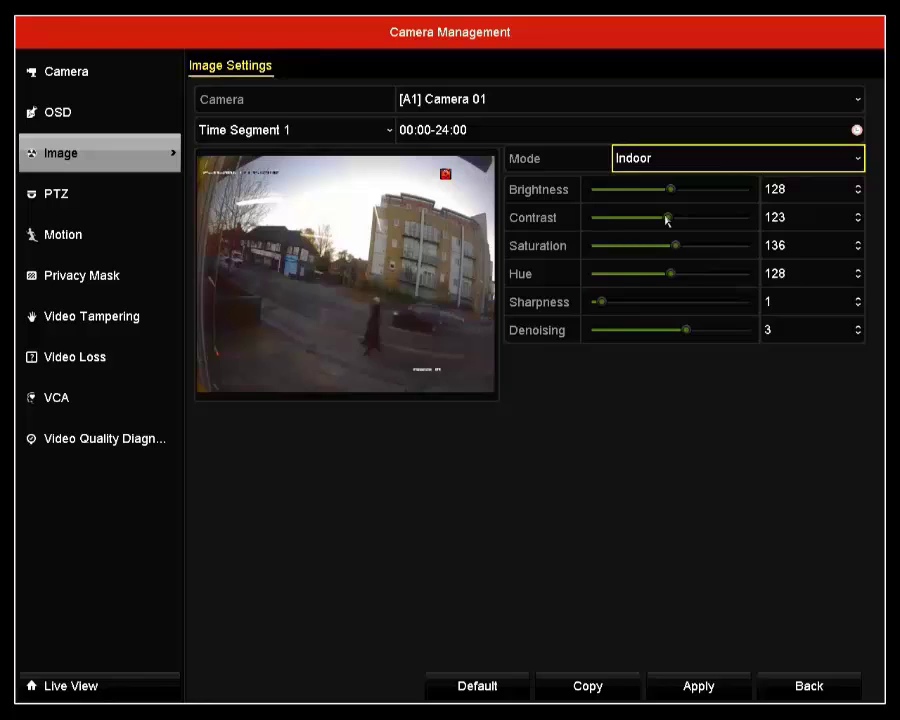
left_click(680, 160)
left_click(676, 248)
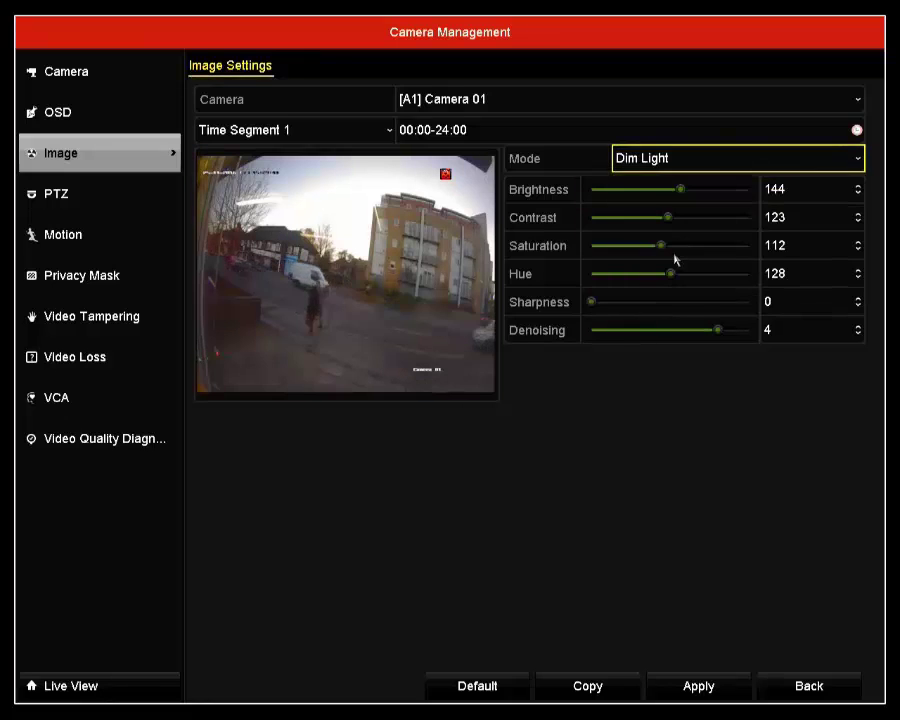
left_click(680, 165)
left_click(672, 274)
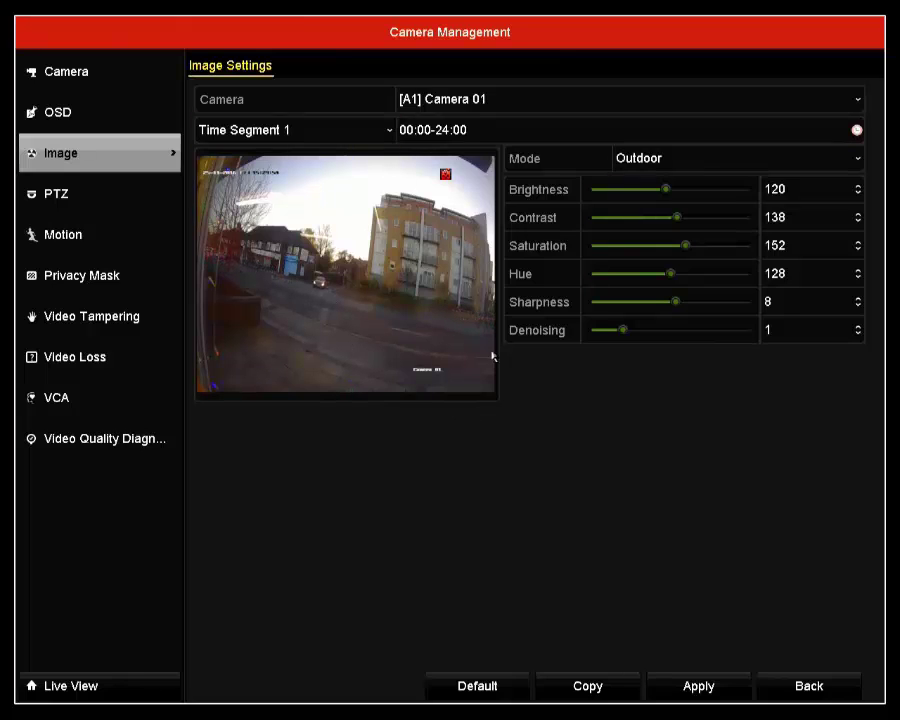
left_click(160, 192)
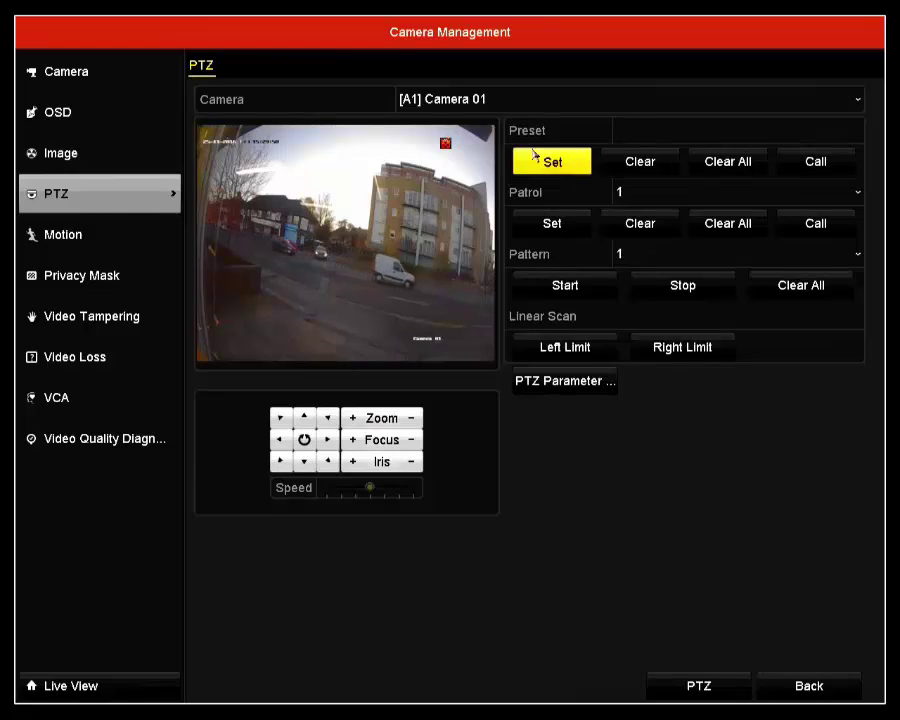
Step: Enter PTZ preset number 152 with the on-screen keyboard
left_click(628, 131)
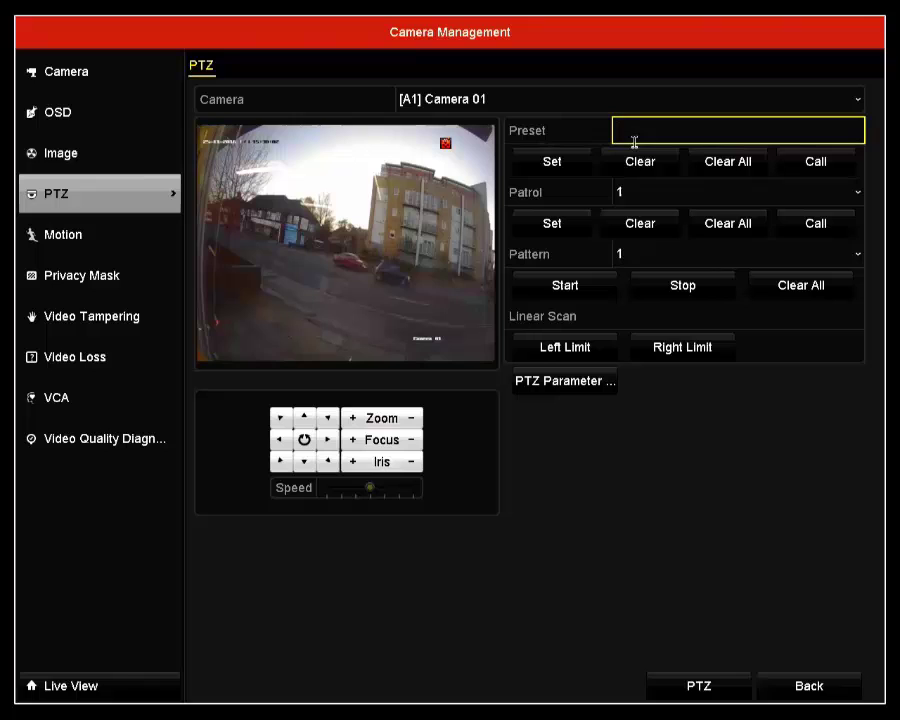
left_click(624, 130)
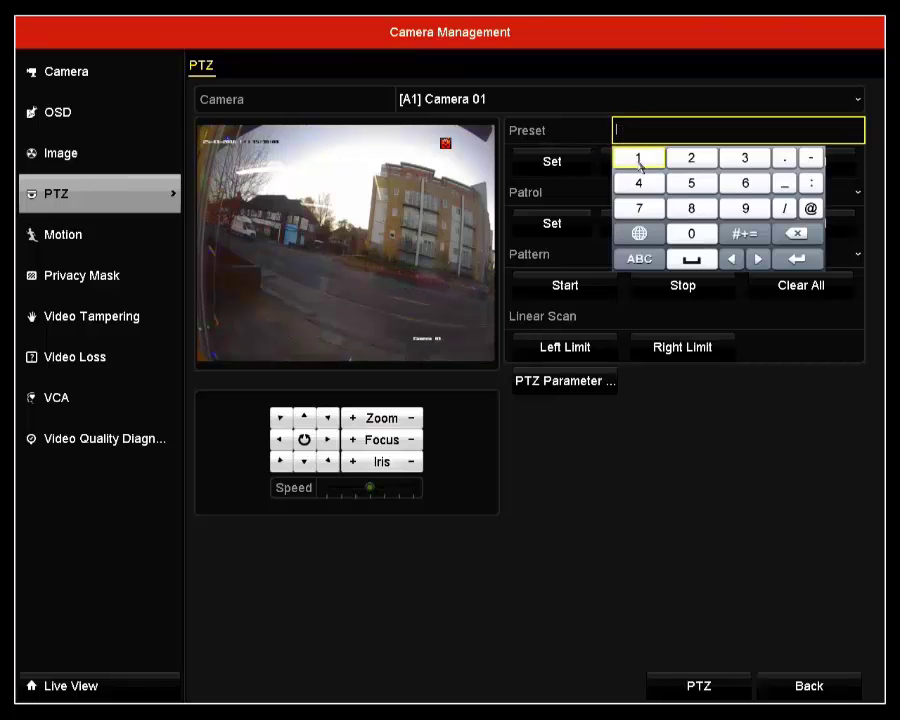
left_click(638, 158)
left_click(690, 183)
left_click(691, 160)
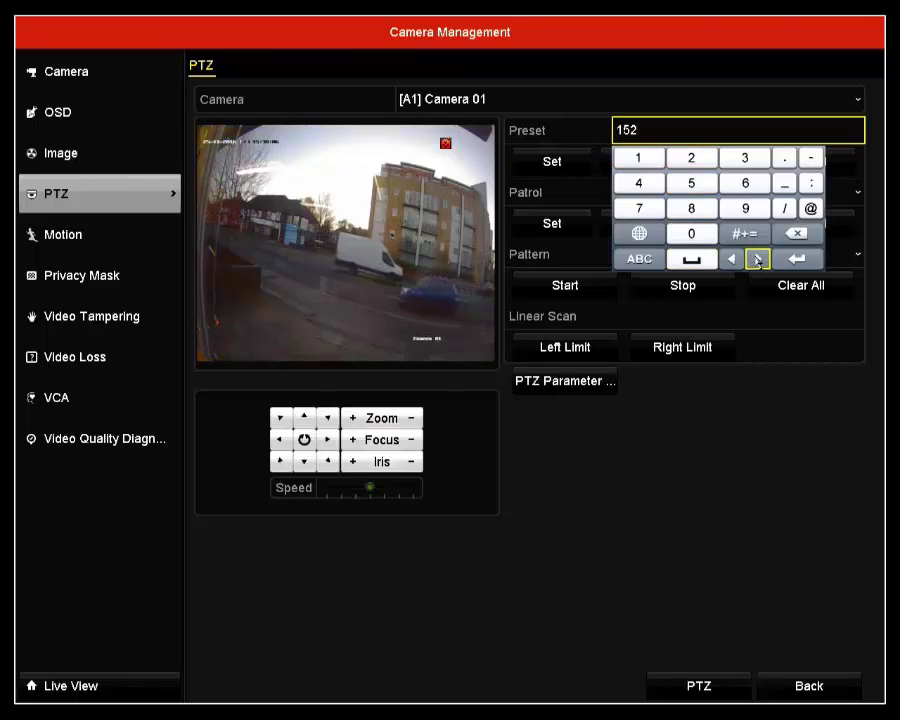
left_click(792, 257)
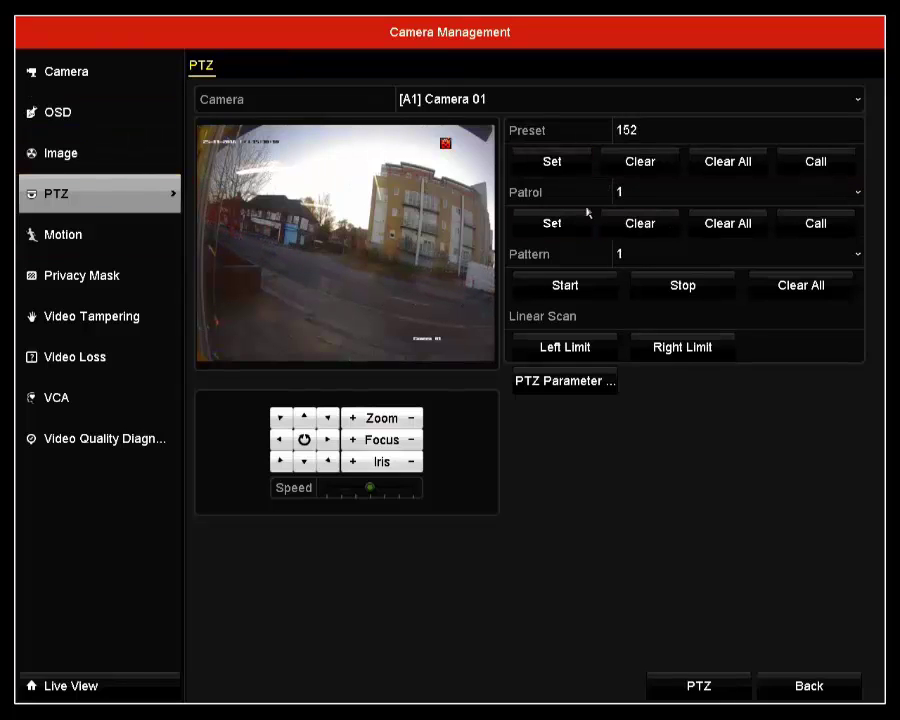
Step: Clear preset 152 and erase the Preset field so it is empty
left_click(621, 171)
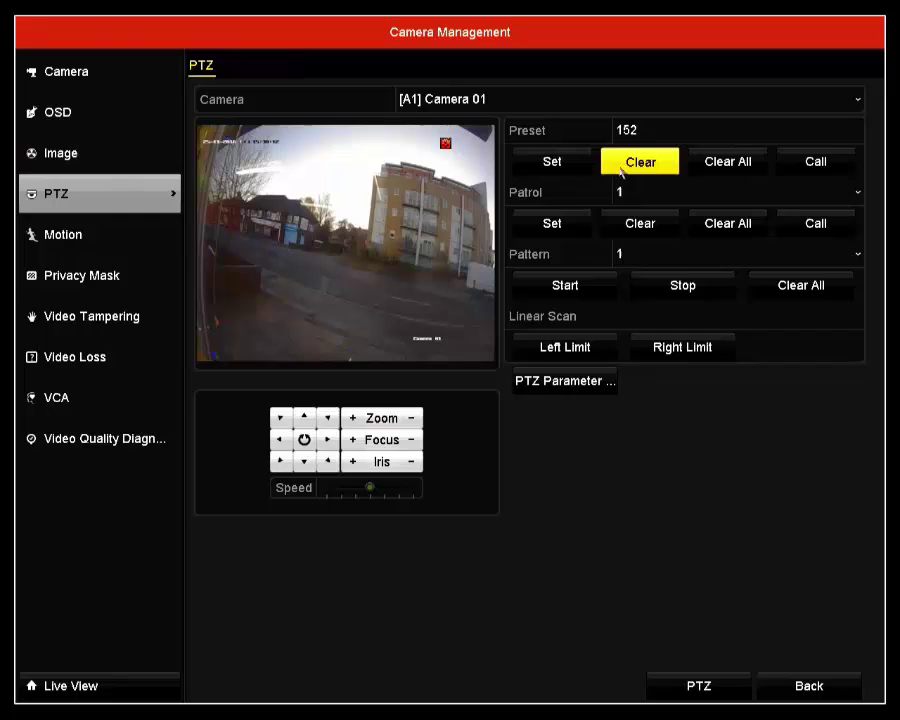
left_click(647, 130)
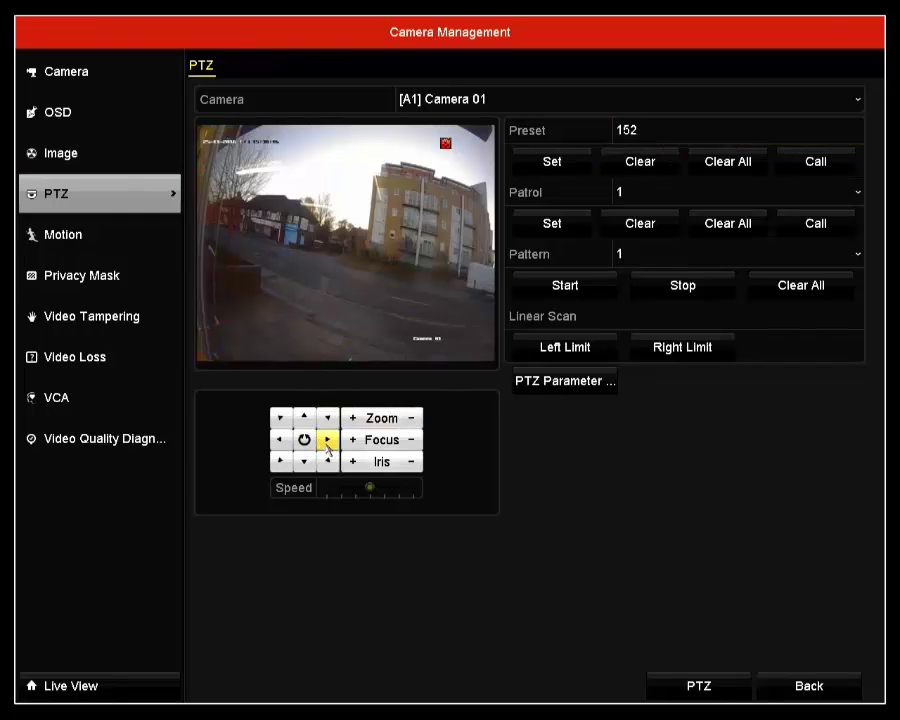
left_click(655, 132)
left_click(797, 233)
left_click(797, 233)
left_click(797, 233)
left_click(797, 258)
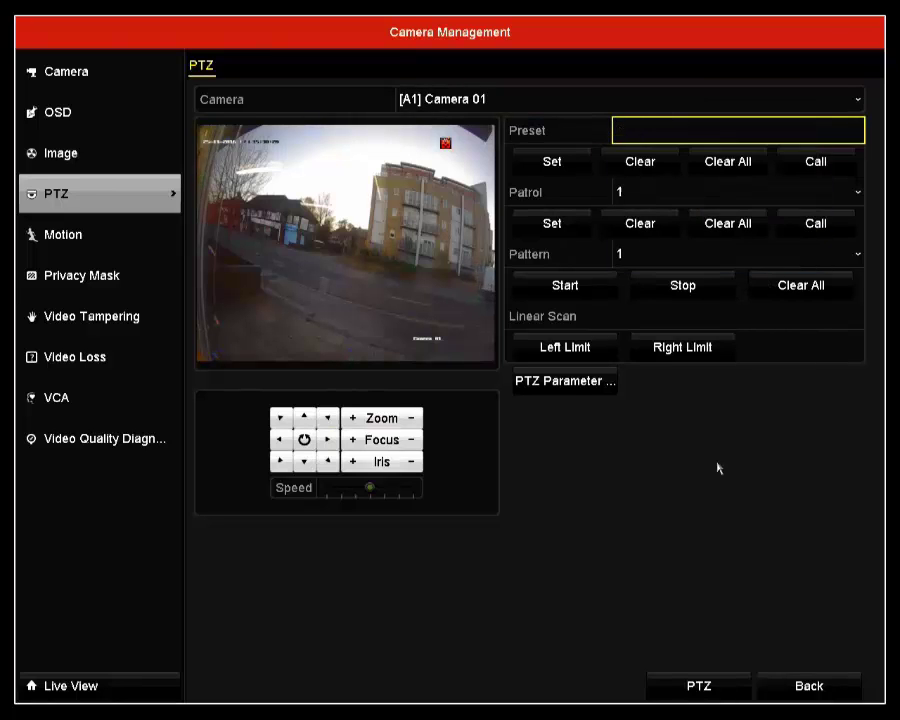
Step: Drag across the motion detection grid to cover Camera 01's full view
left_click(146, 238)
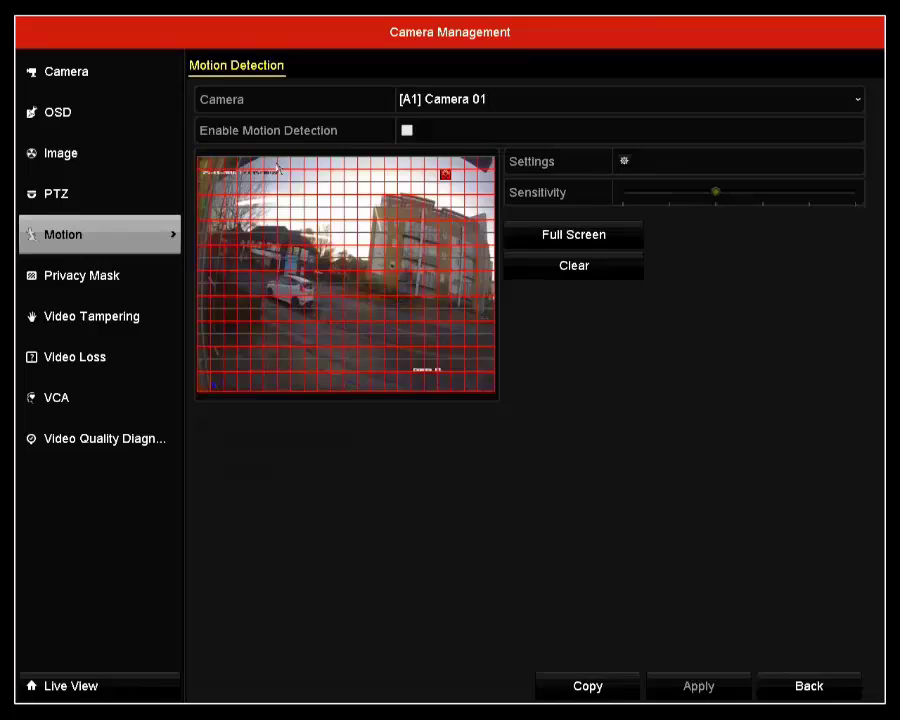
mouse_move(200, 162)
left_mouse_down()
mouse_move(452, 381)
mouse_move(497, 392)
mouse_move(279, 189)
mouse_move(202, 166)
left_mouse_up()
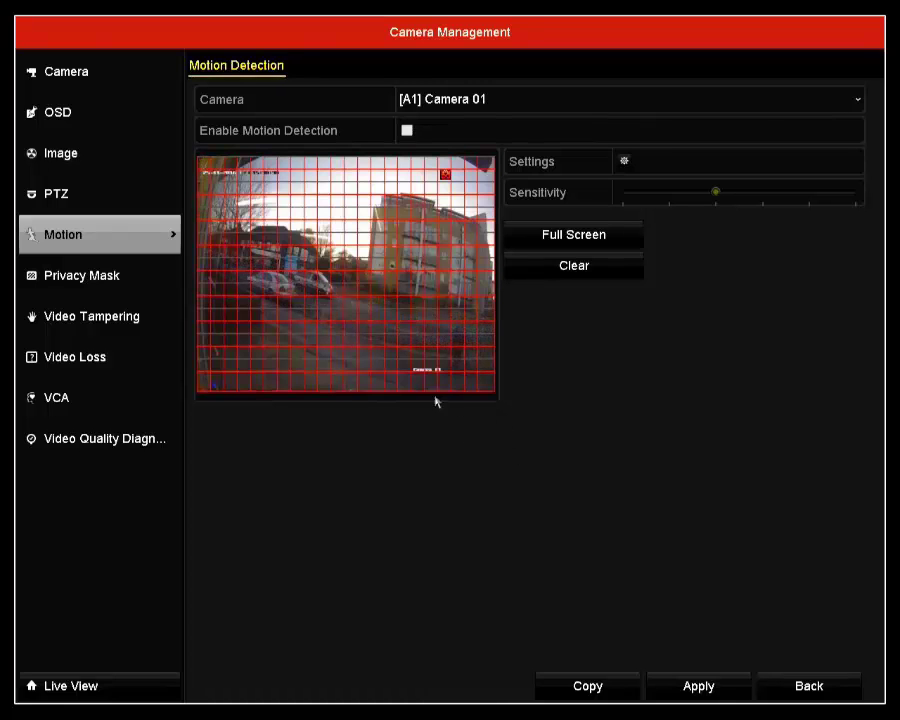
left_click(125, 290)
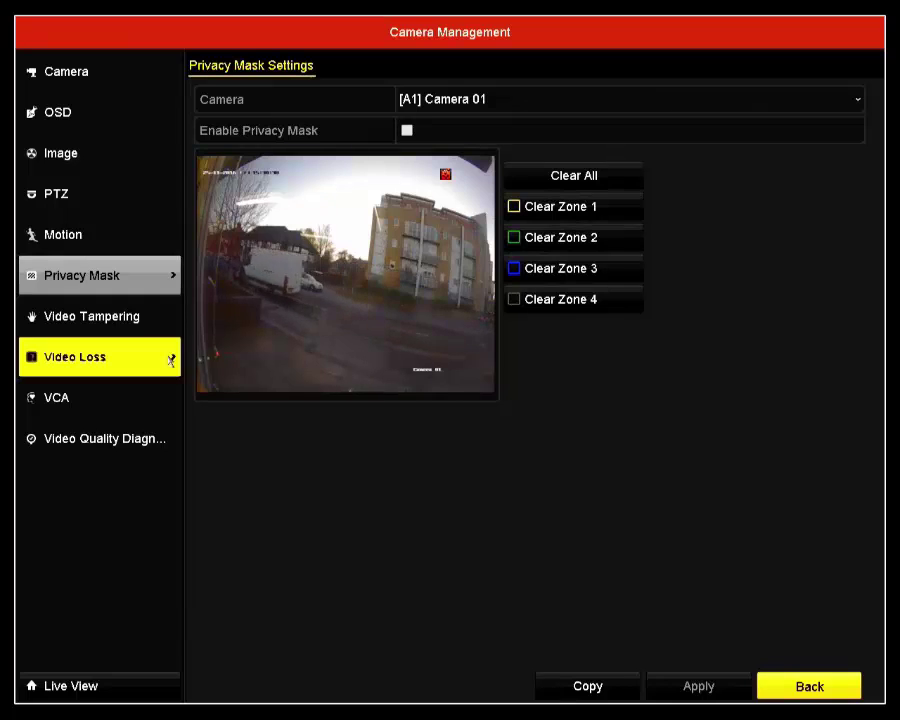
Step: Tick Enable Video Tampering Detection on camera A1's Video Tampering page
left_click(129, 331)
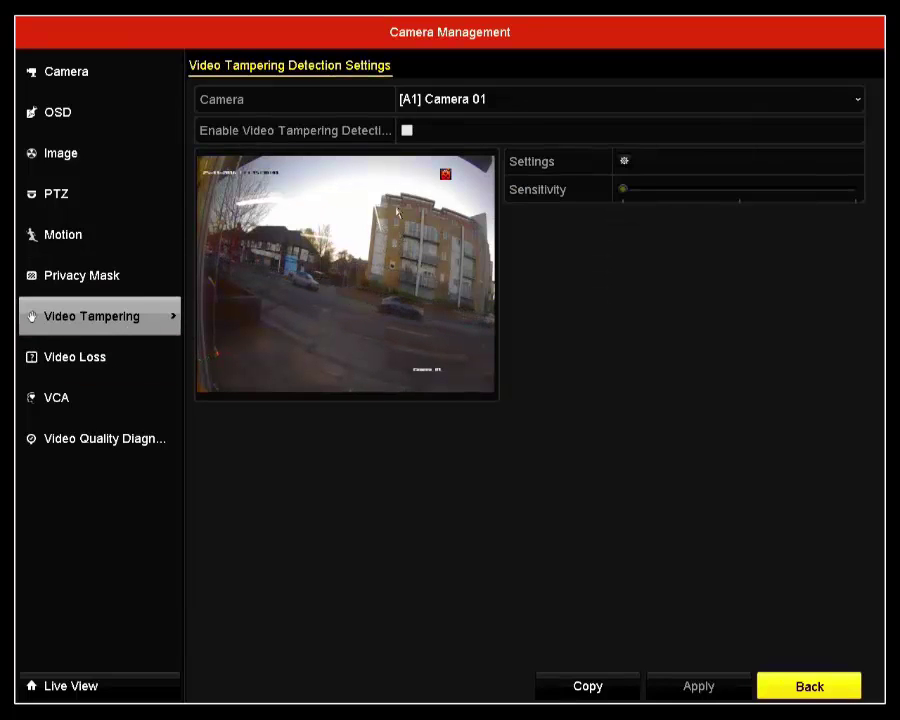
left_click(407, 131)
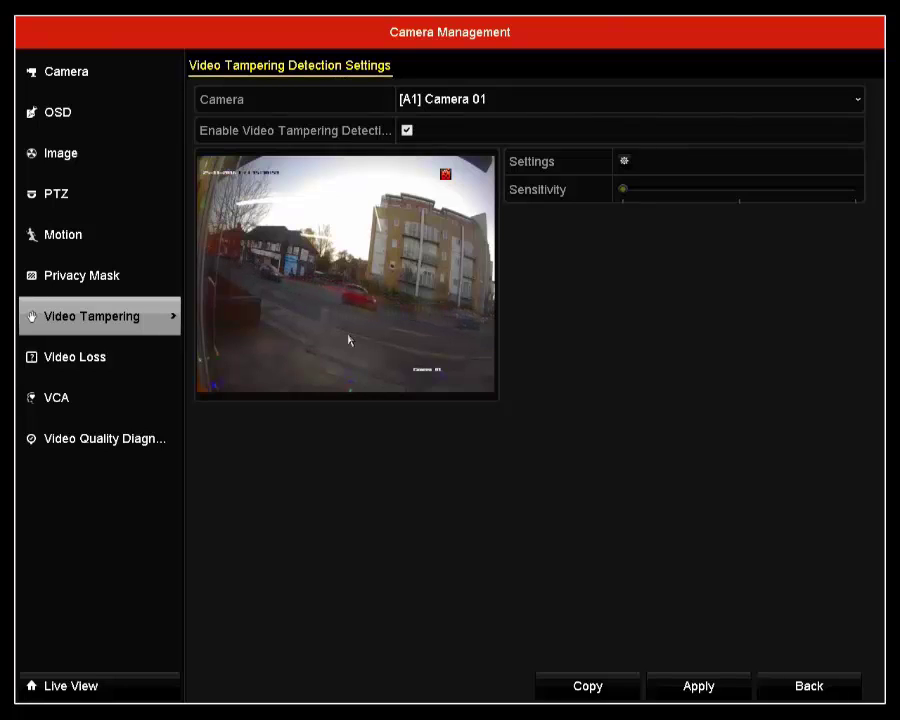
left_click(624, 163)
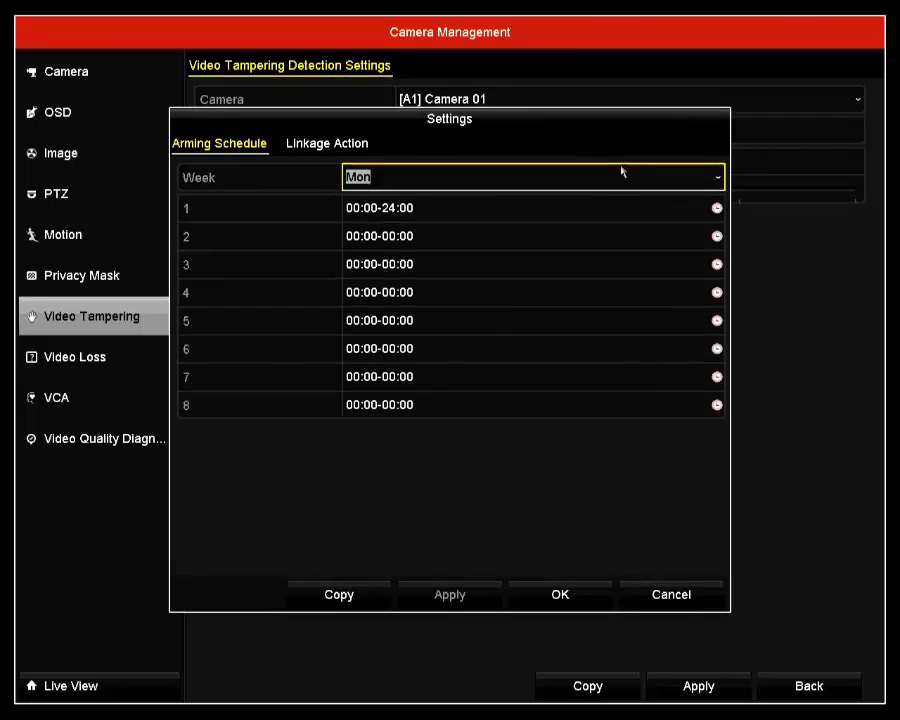
left_click(418, 184)
left_click(402, 212)
left_click(426, 181)
left_click(382, 474)
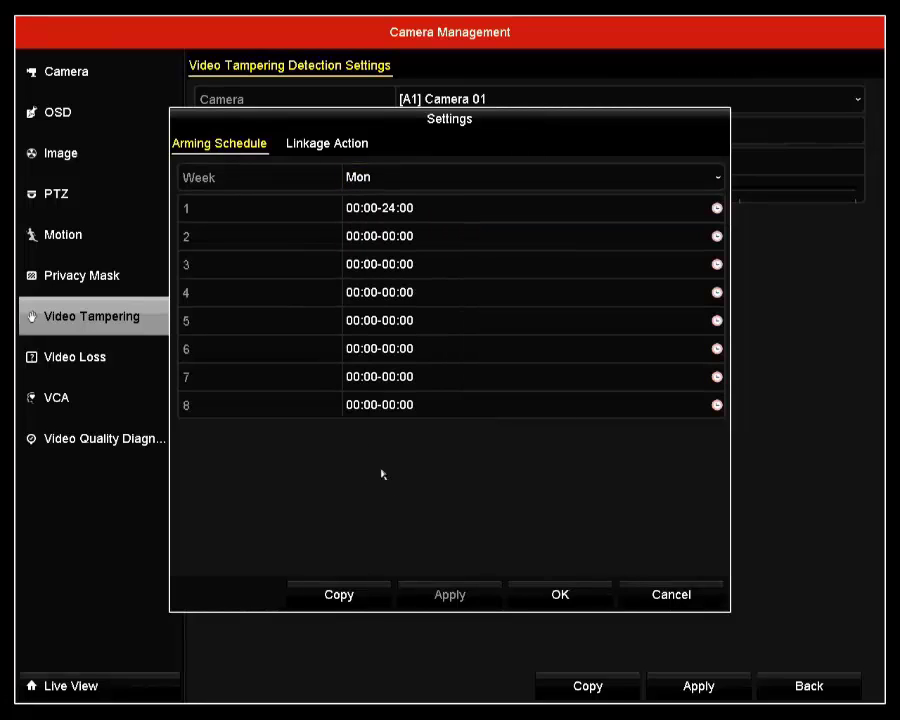
left_click(322, 143)
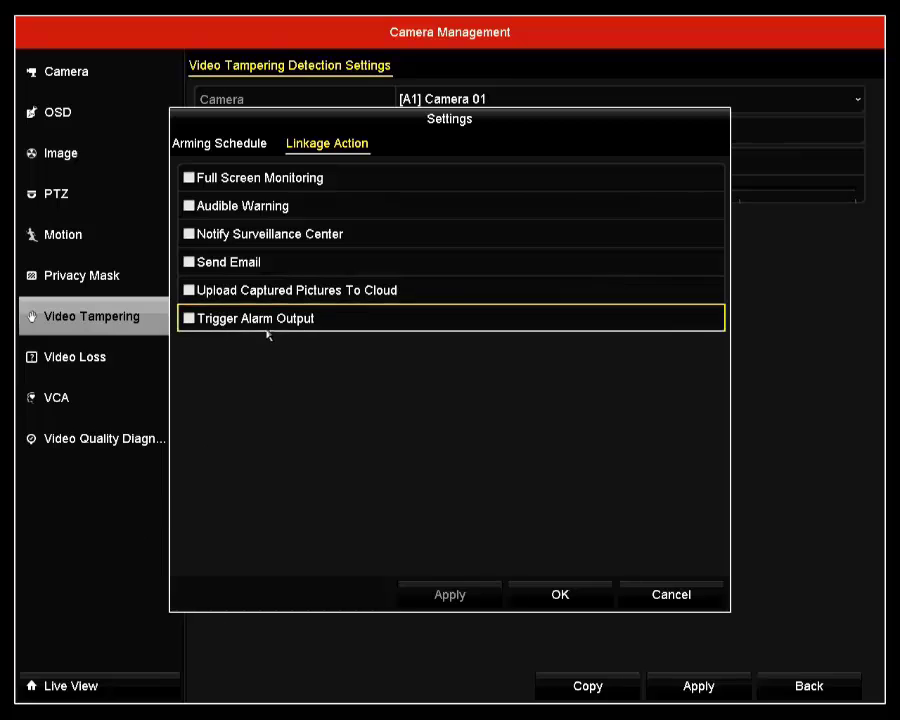
left_click(708, 598)
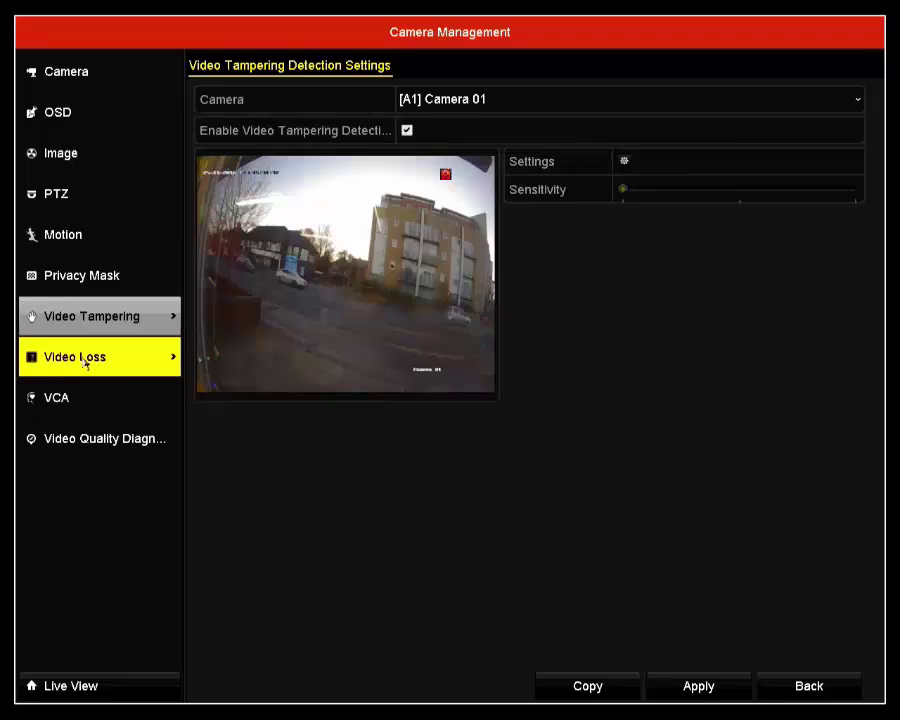
left_click(86, 362)
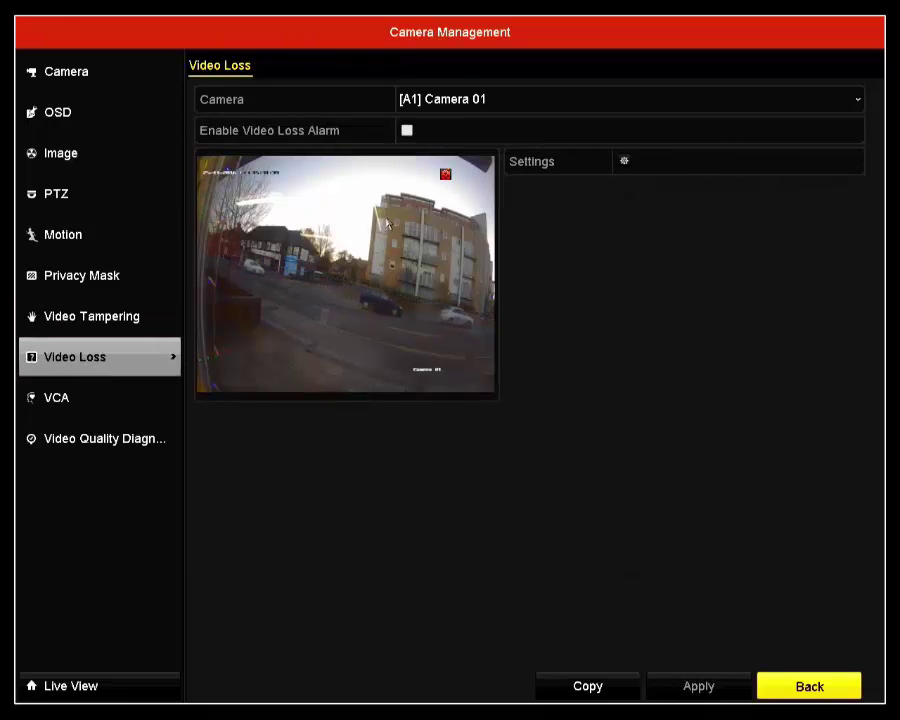
left_click(407, 131)
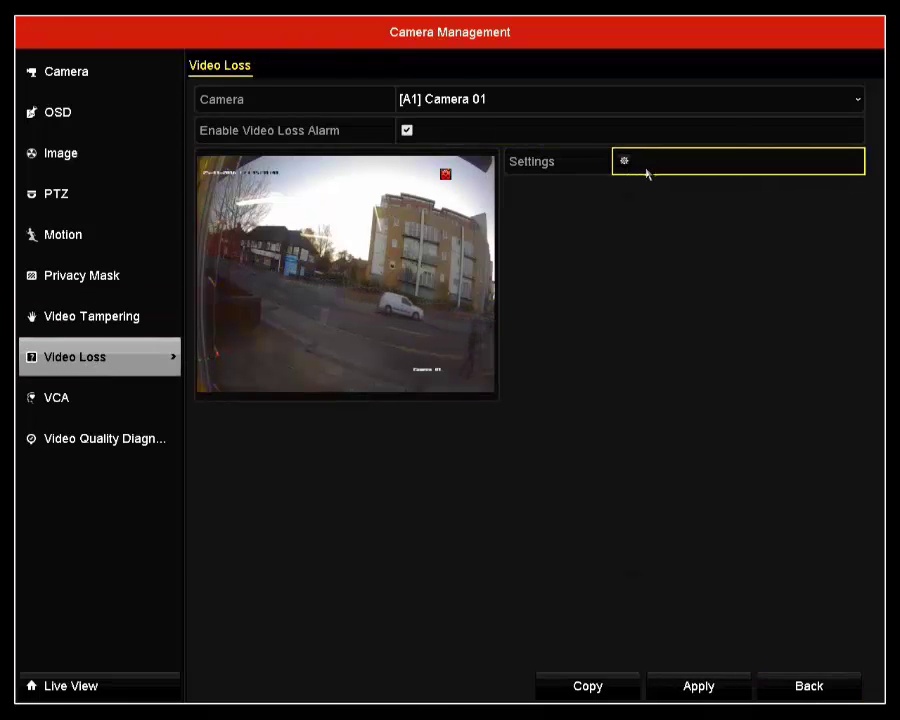
left_click(646, 173)
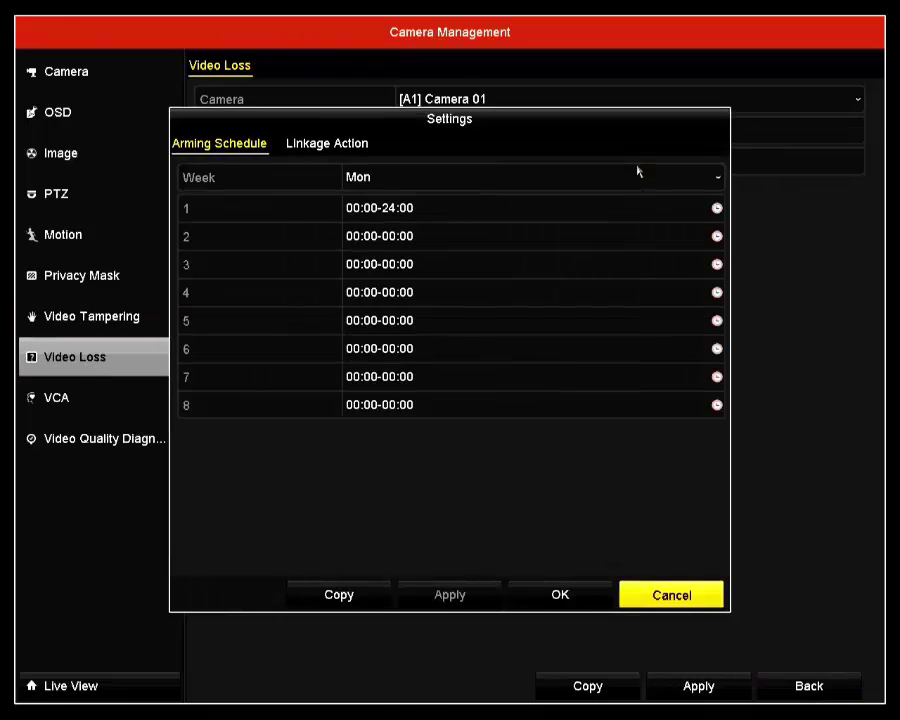
left_click(392, 186)
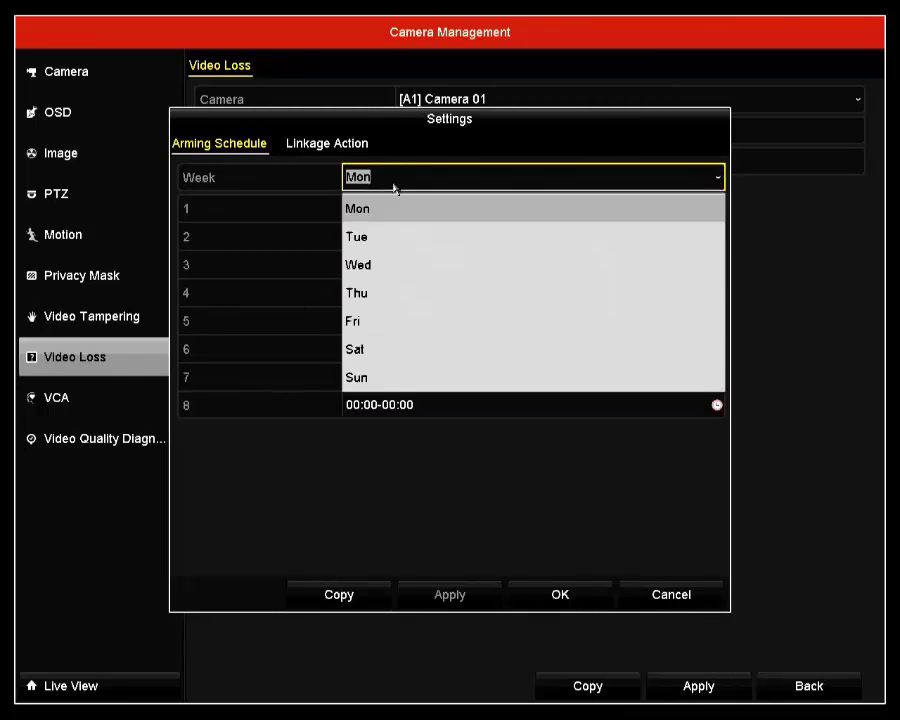
left_click(408, 237)
left_click(416, 177)
left_click(412, 260)
left_click(416, 186)
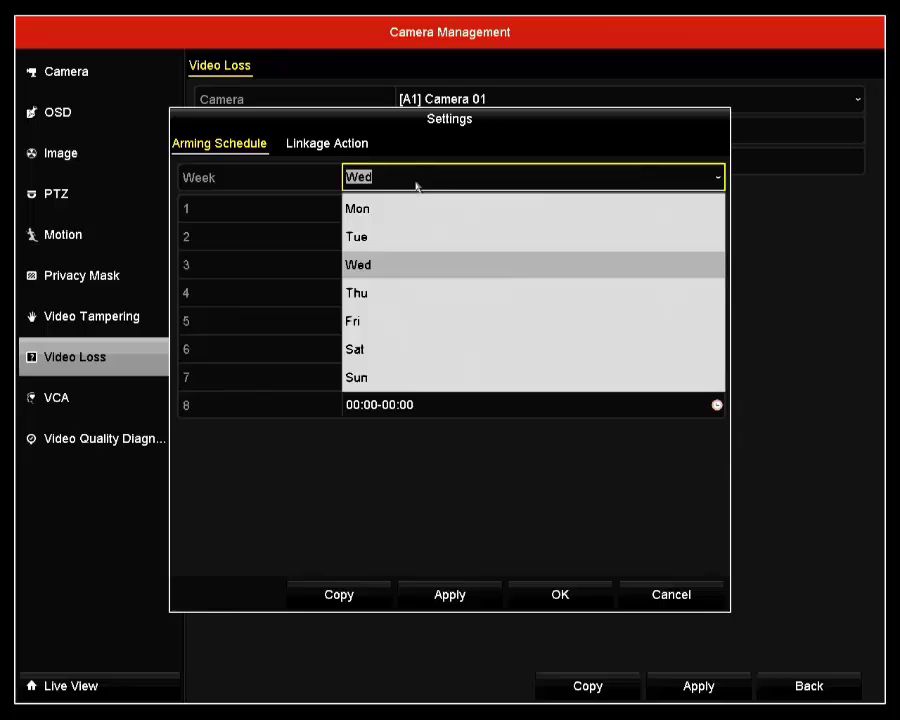
left_click(413, 382)
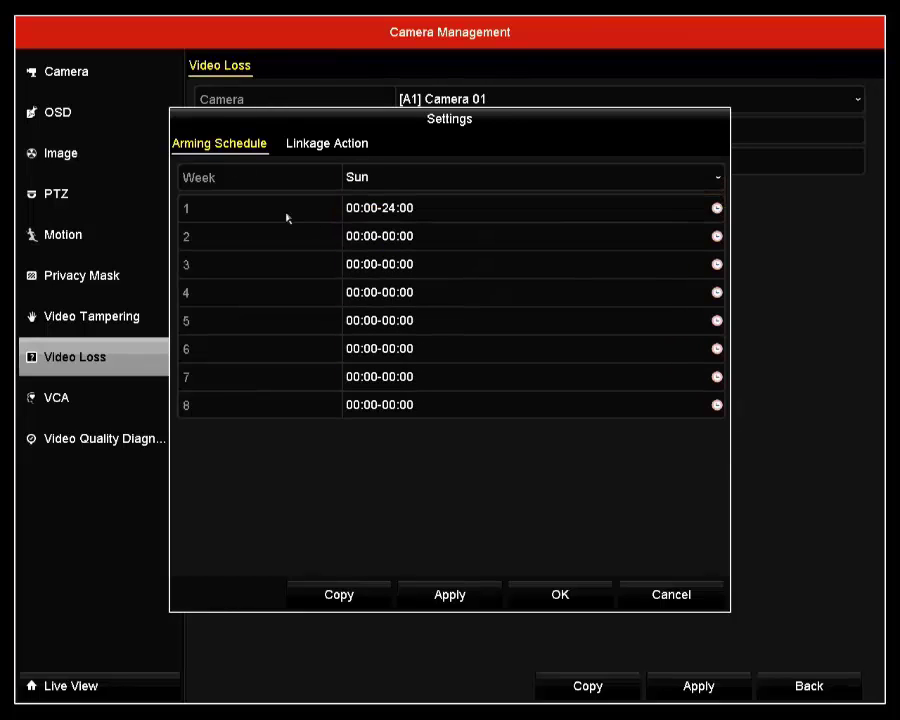
left_click(393, 209)
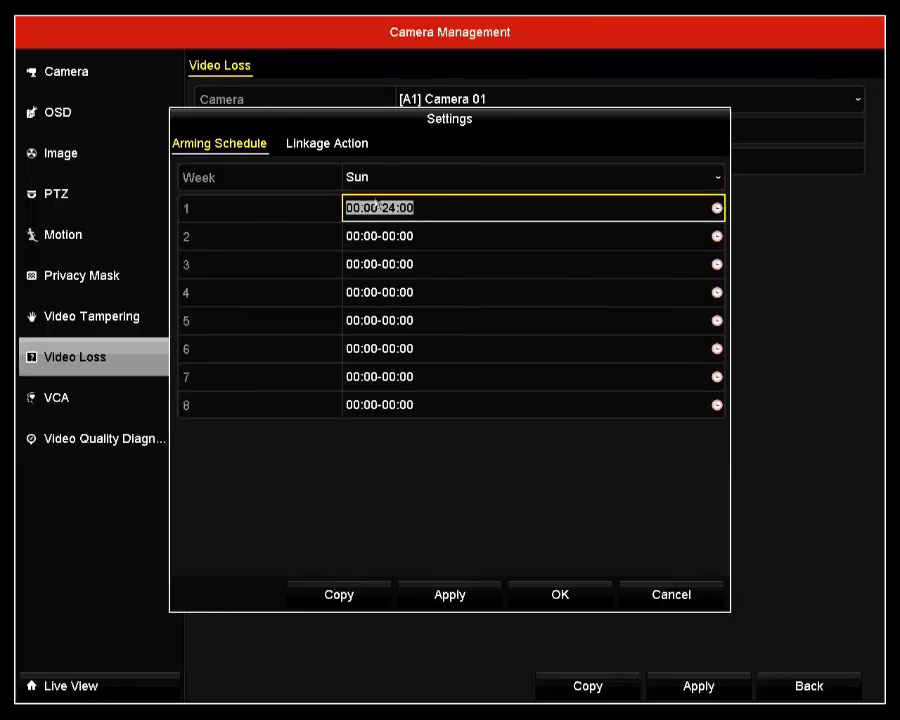
left_click(410, 178)
left_click(418, 205)
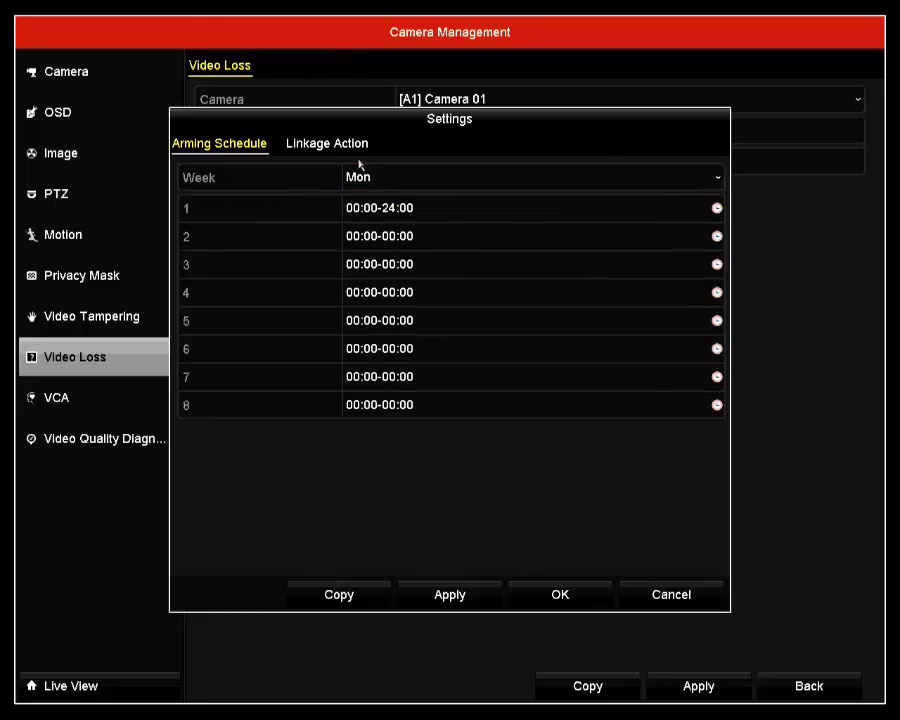
left_click(352, 147)
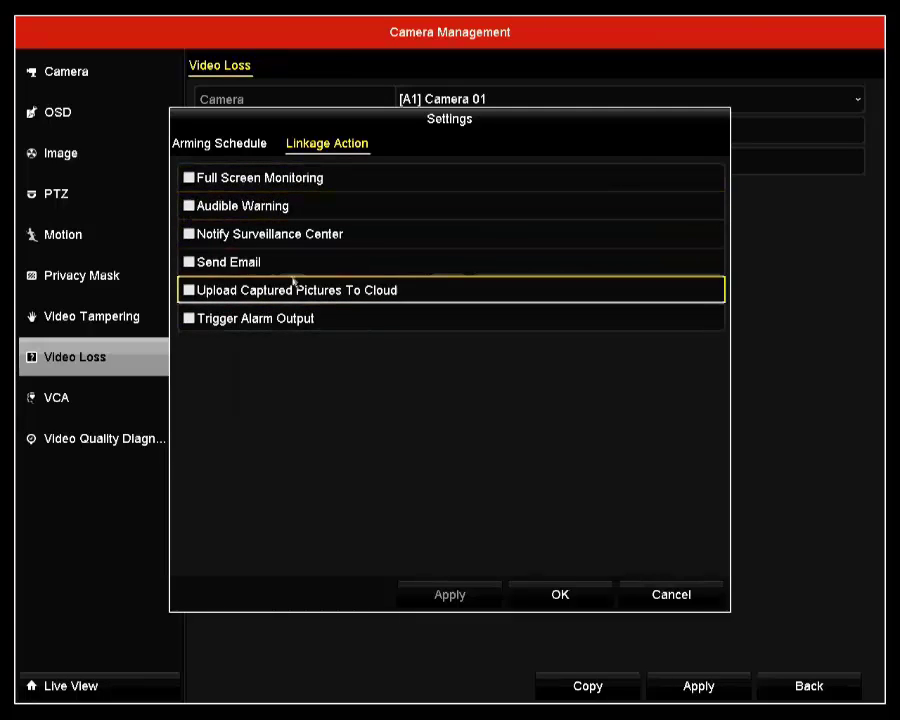
left_click(650, 596)
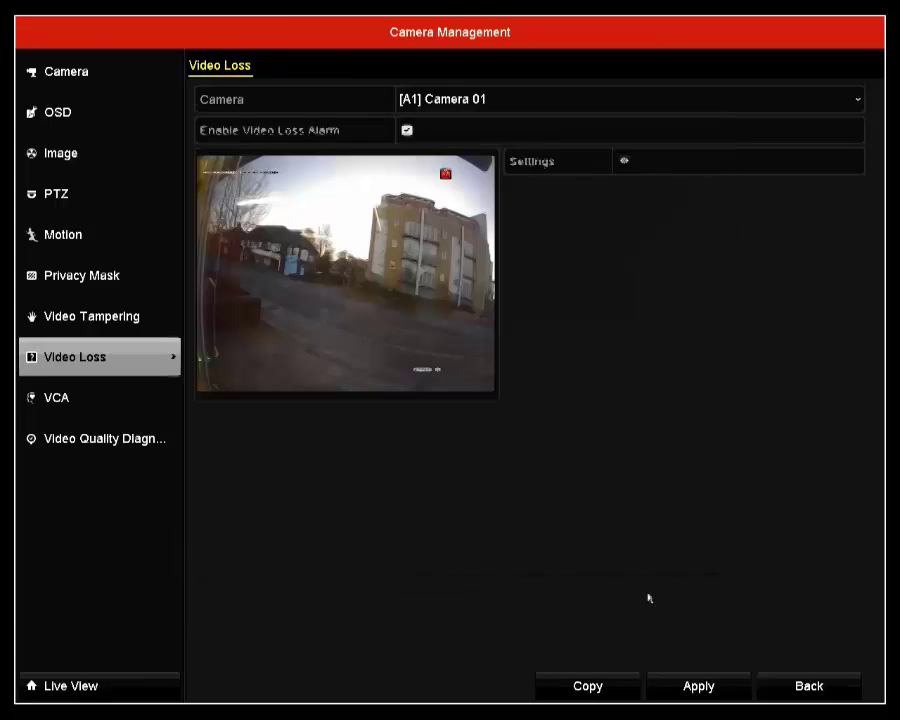
Step: Enable and apply Video Quality Diagnostics, then disable and apply it again before returning to Signal Input Status
left_click(126, 400)
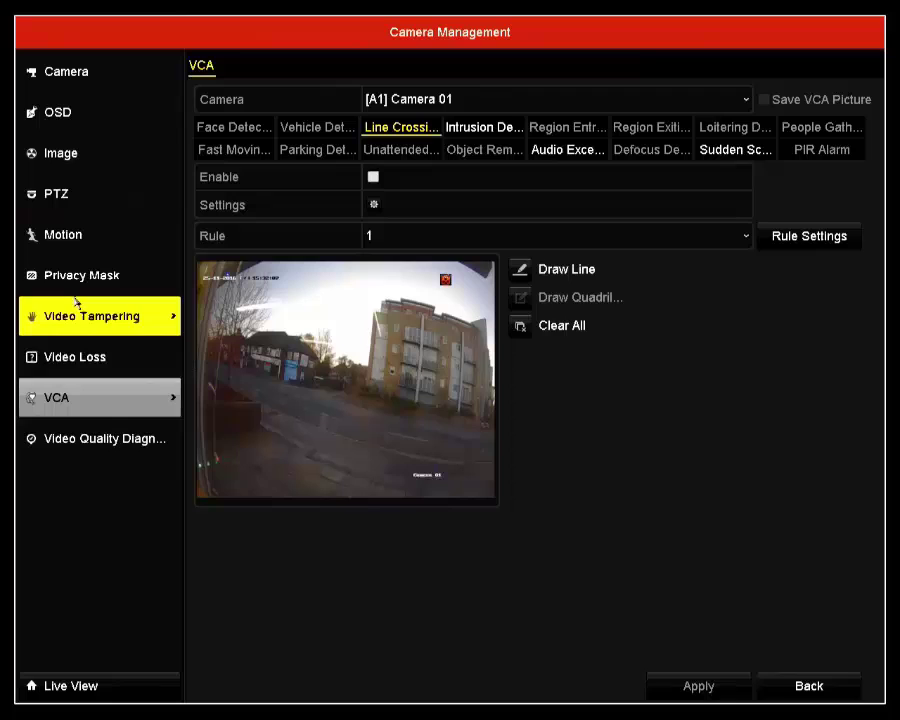
left_click(107, 451)
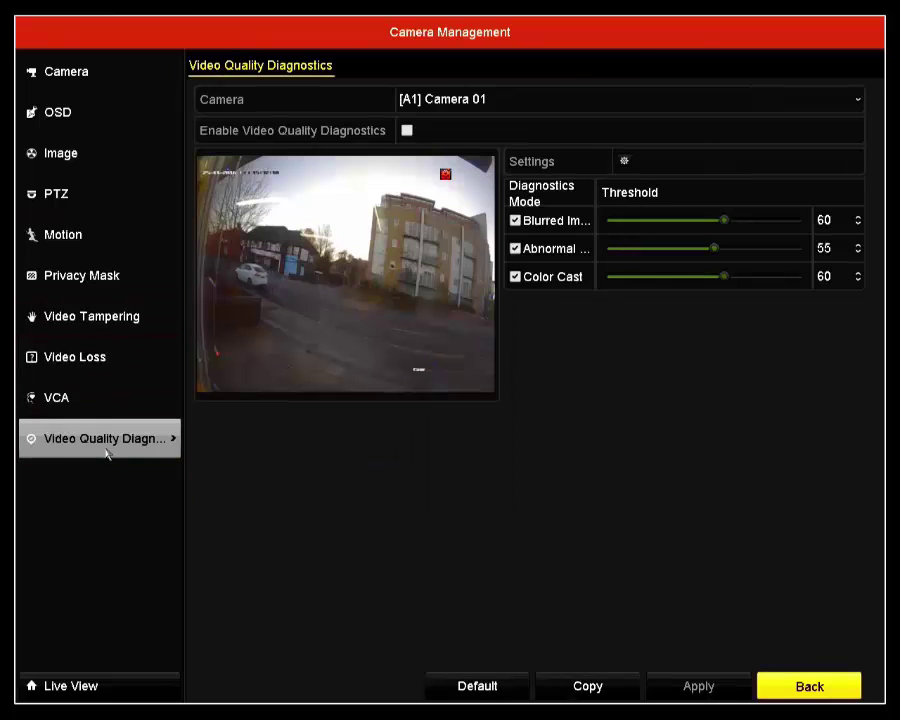
left_click(407, 131)
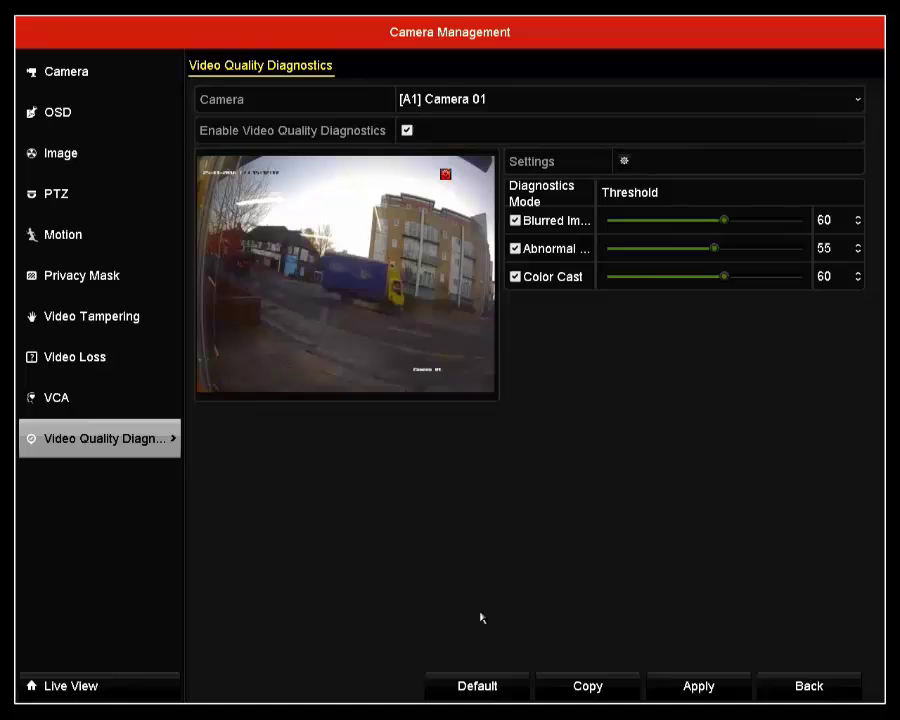
left_click(716, 687)
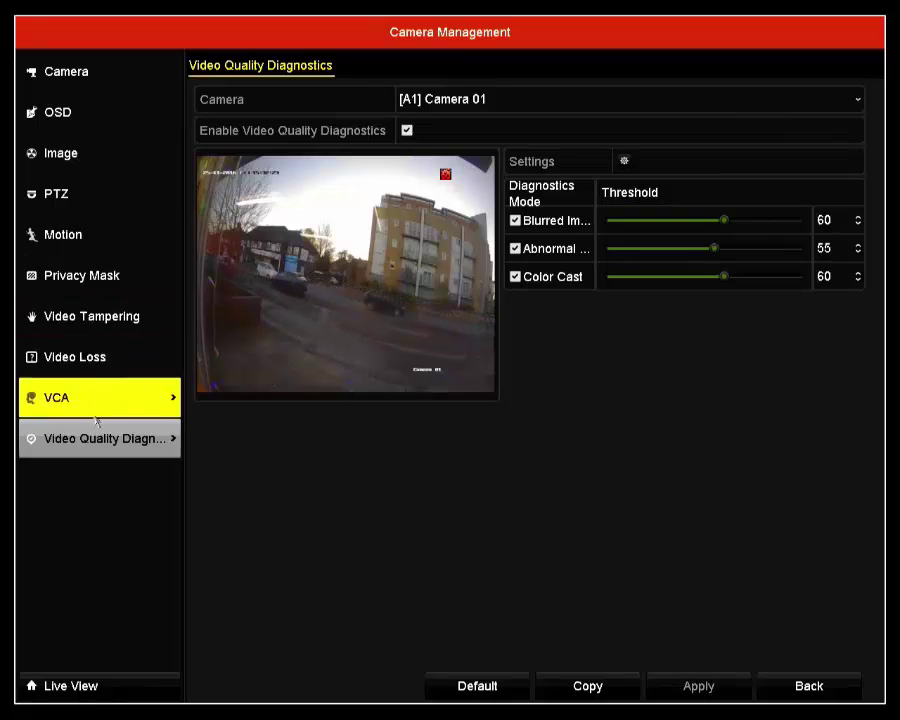
left_click(408, 131)
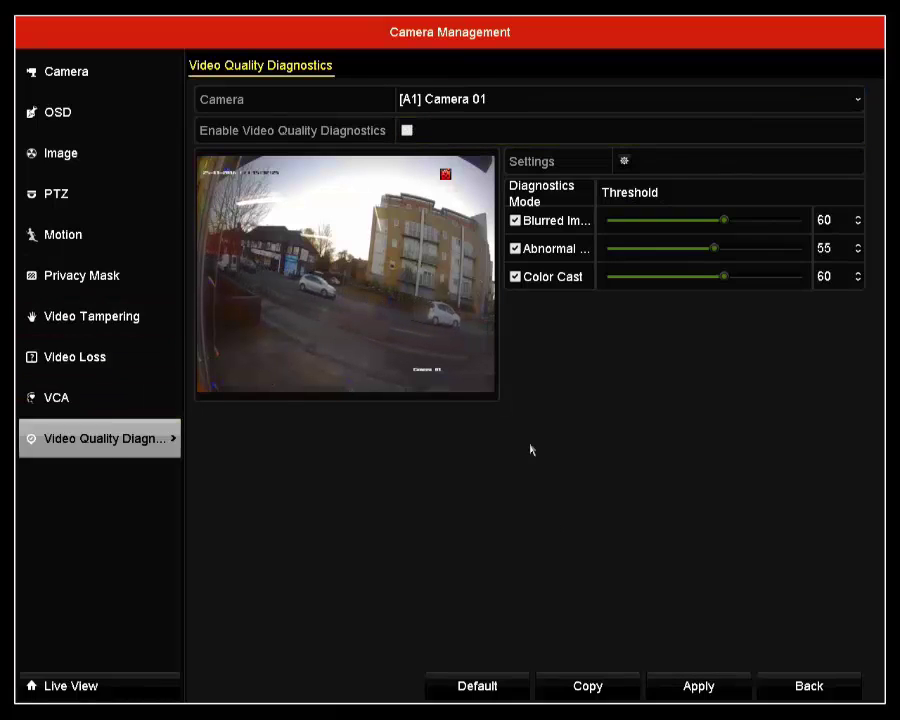
left_click(698, 686)
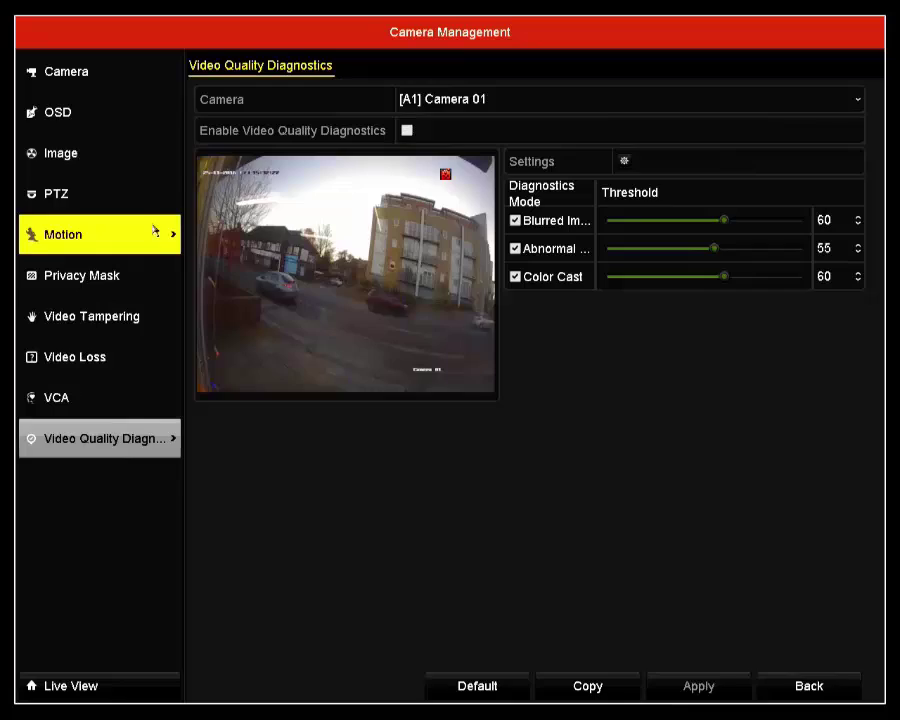
left_click(168, 112)
left_click(170, 76)
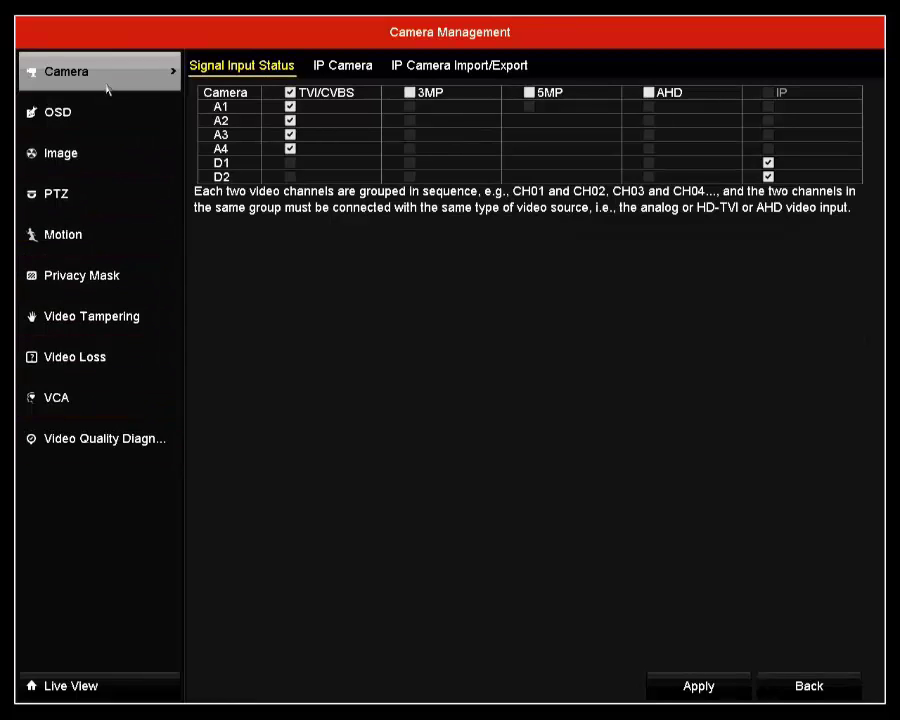
Step: Refresh the empty IP Camera list, then switch to the IP Camera Import/Export tab
left_click(361, 67)
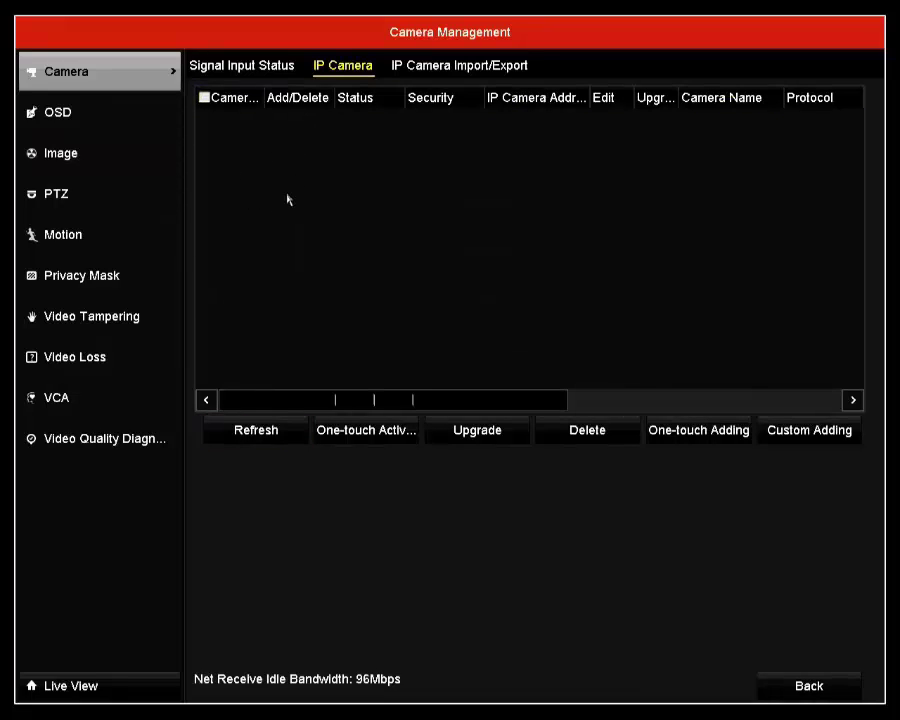
left_click(280, 433)
left_click(428, 69)
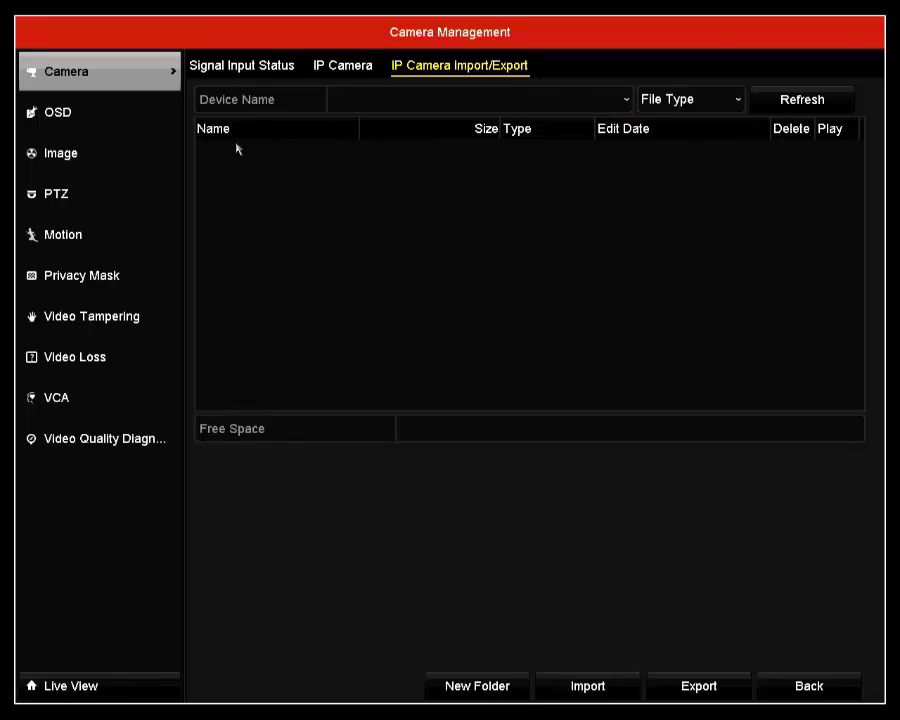
Step: Page through OSD, Image, PTZ, Motion, Privacy Mask, Tampering, Video Loss, VCA and diagnostics, then exit Camera Management
left_click(133, 116)
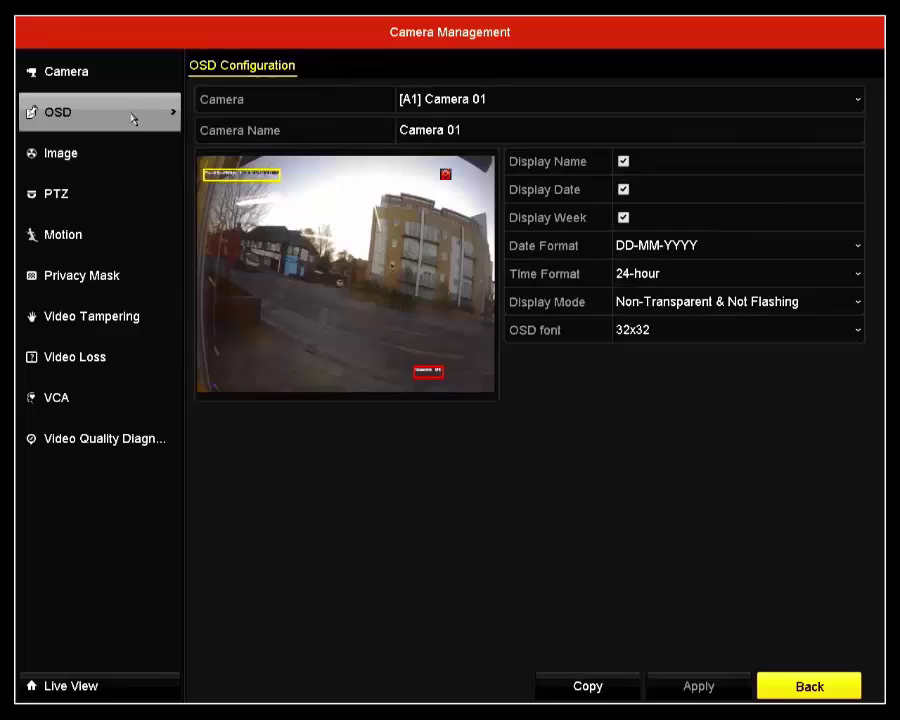
left_click(134, 155)
left_click(126, 202)
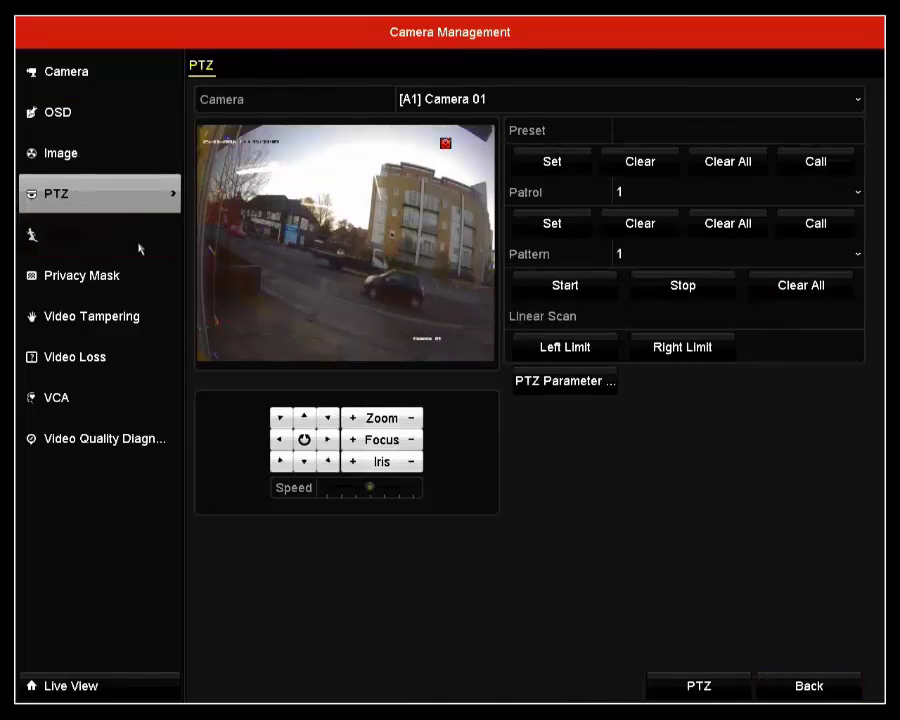
left_click(140, 243)
left_click(125, 284)
left_click(131, 317)
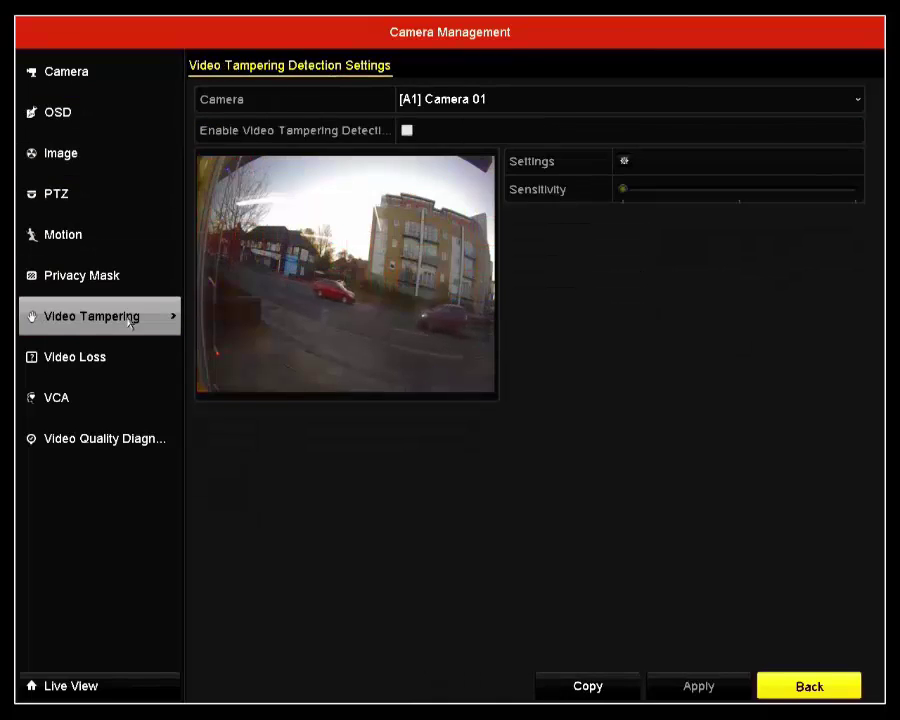
left_click(121, 361)
left_click(115, 402)
left_click(104, 432)
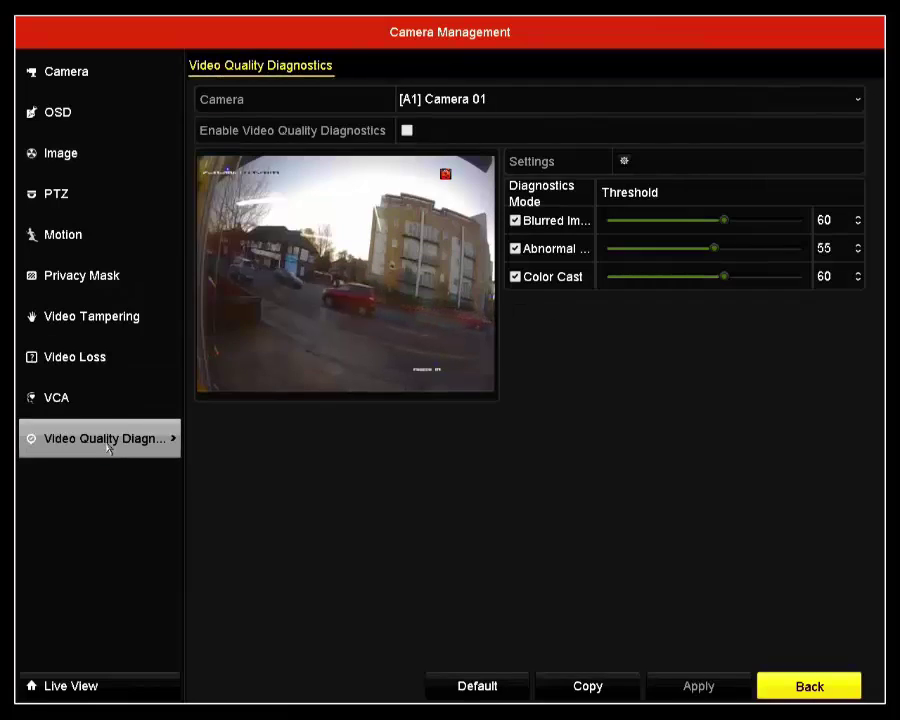
left_click(74, 80)
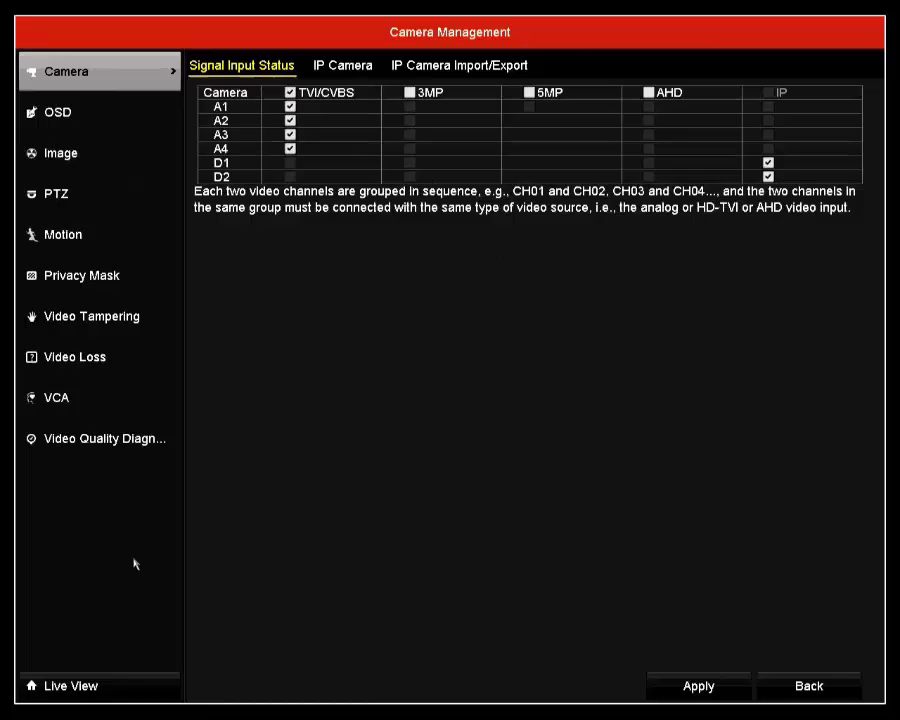
left_click(812, 686)
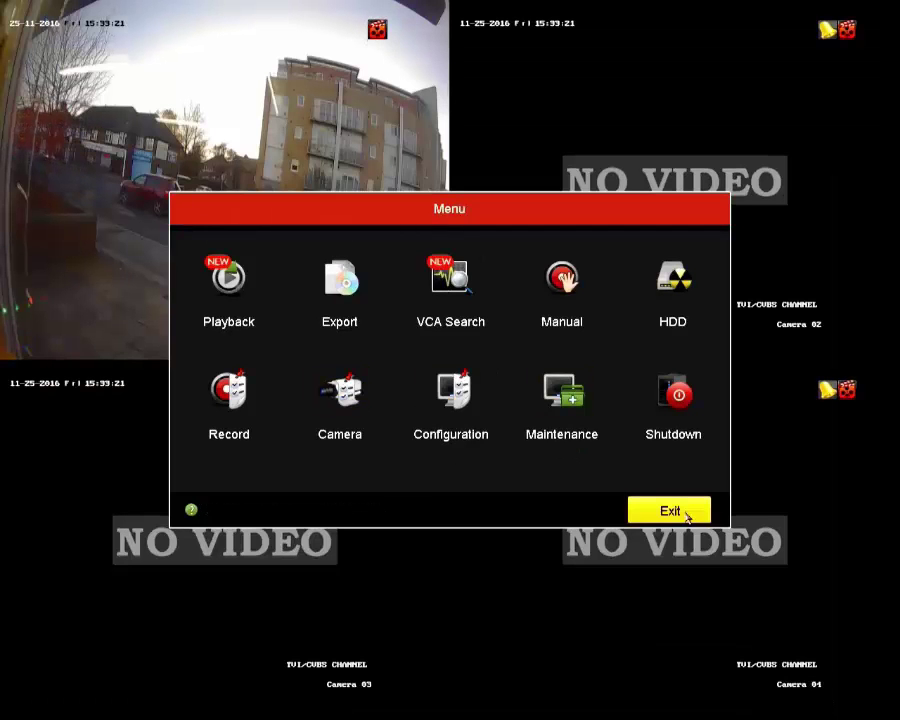